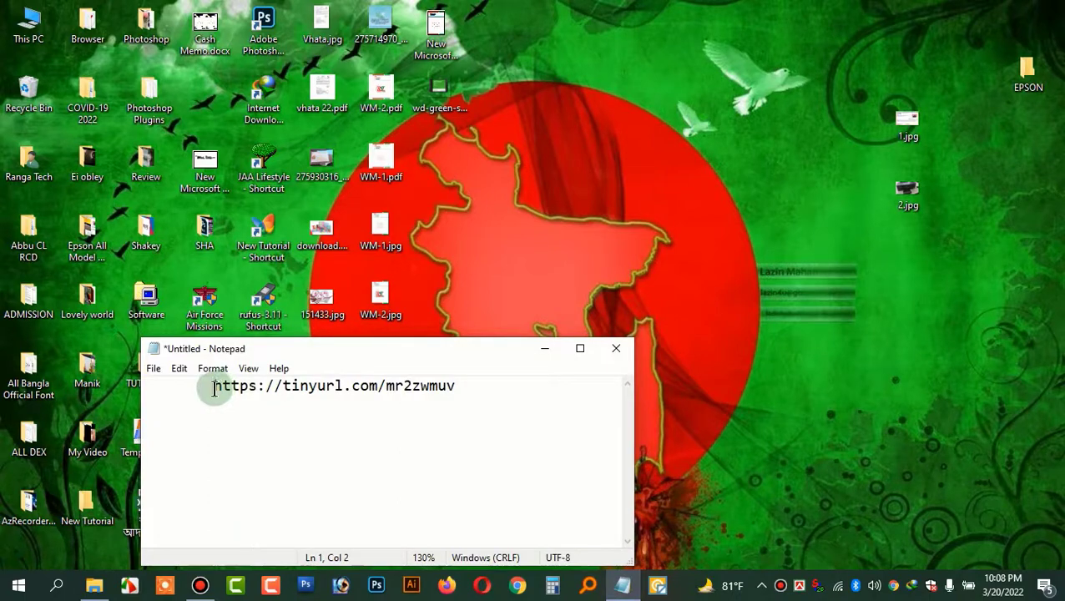
left_click_drag(214, 388, 485, 381)
right_click(413, 383)
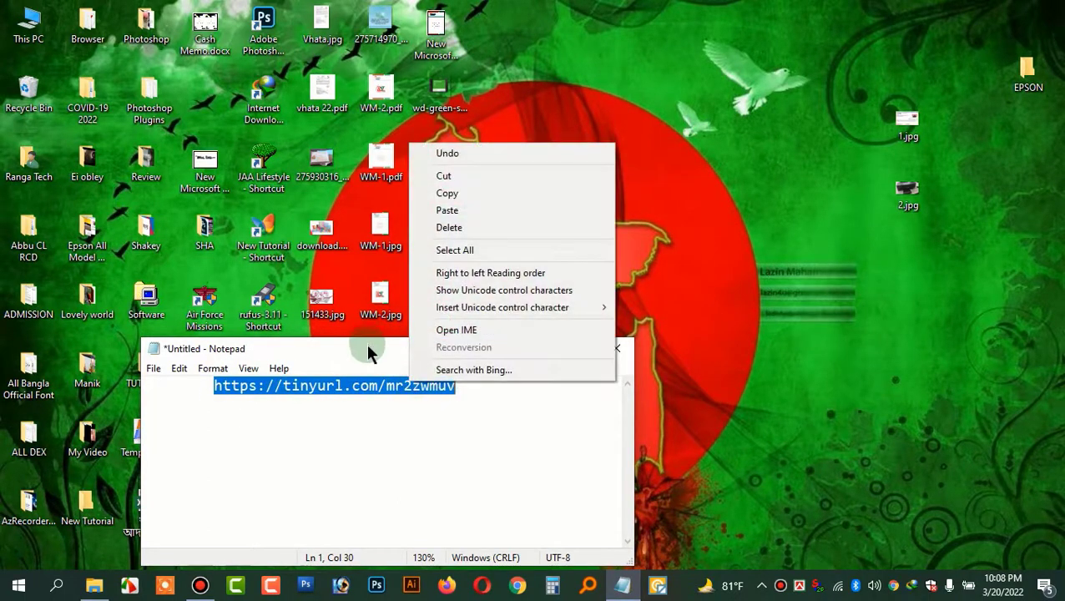
left_click_drag(369, 352, 546, 144)
right_click(542, 180)
left_click(563, 231)
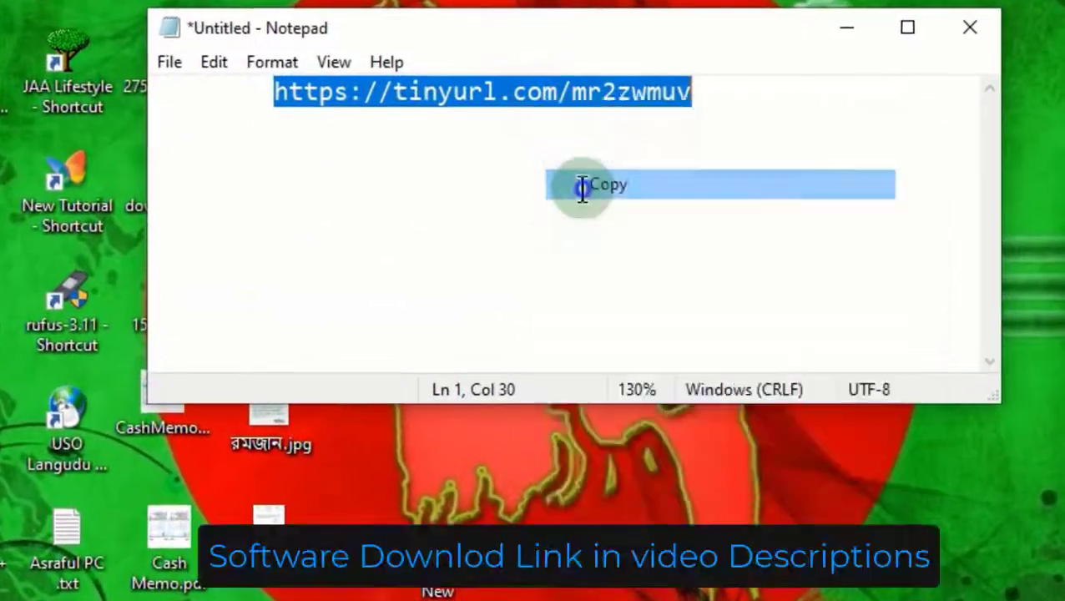
left_click(968, 29)
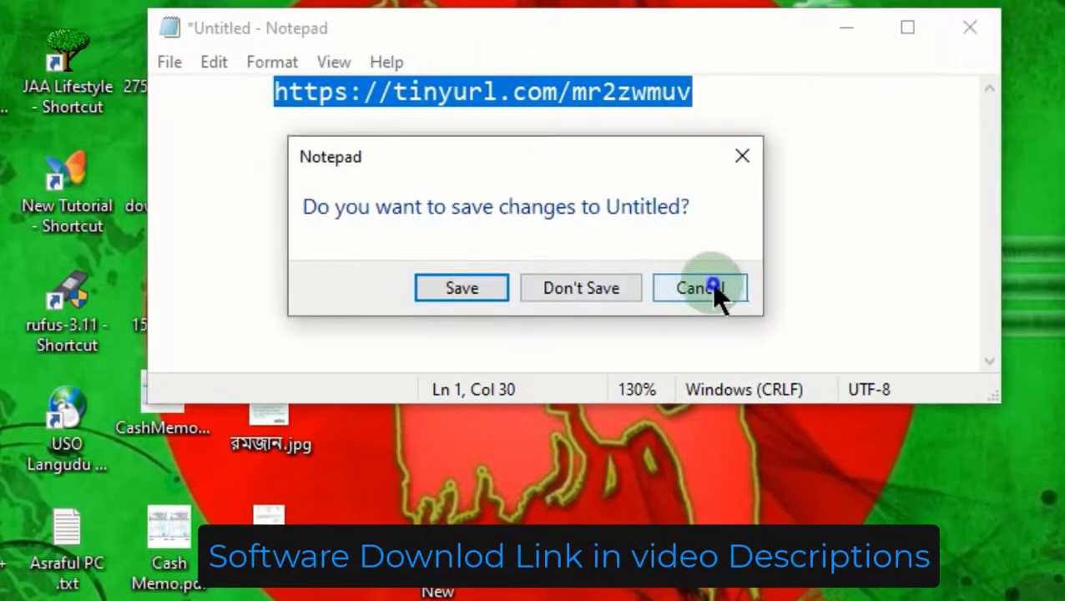
left_click(710, 286)
left_click(845, 38)
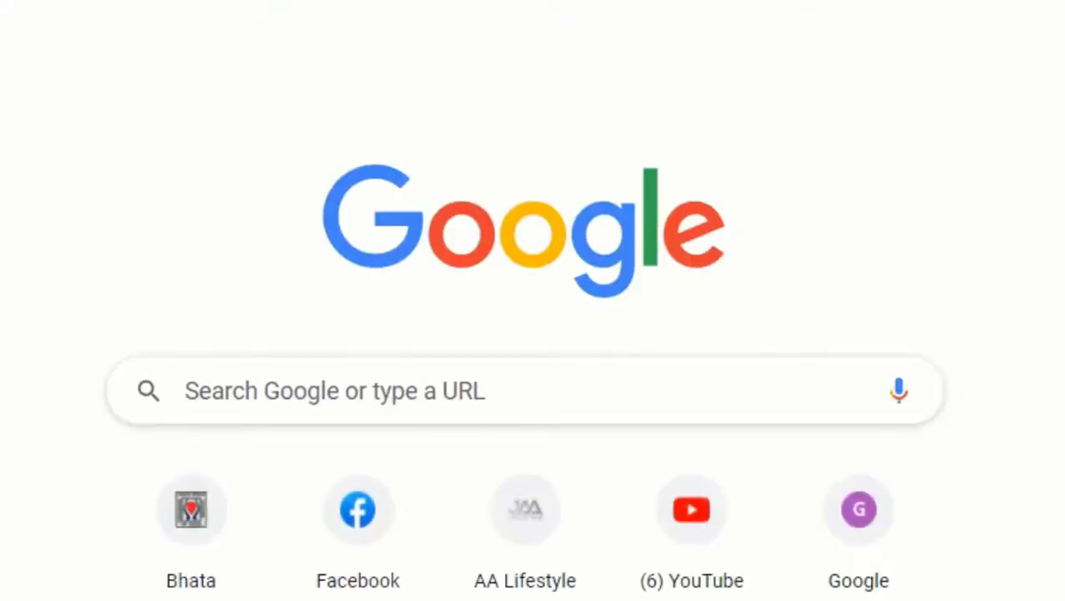
Switch to Chrome, open the copied link, and download Epson L380-L383-L385-L485.zip from MEGA.
right_click(271, 3)
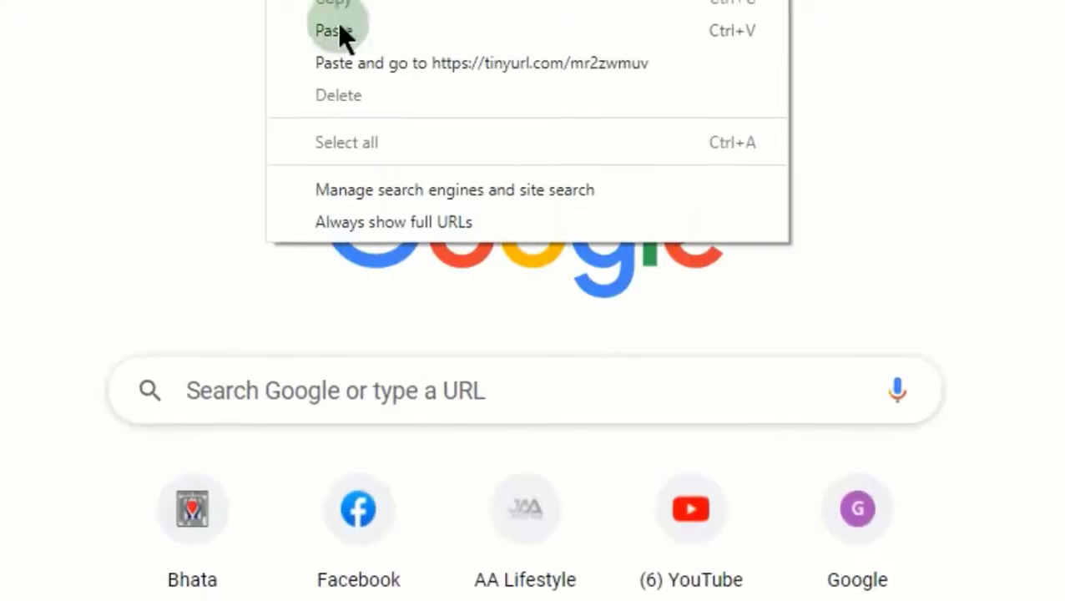
left_click(346, 64)
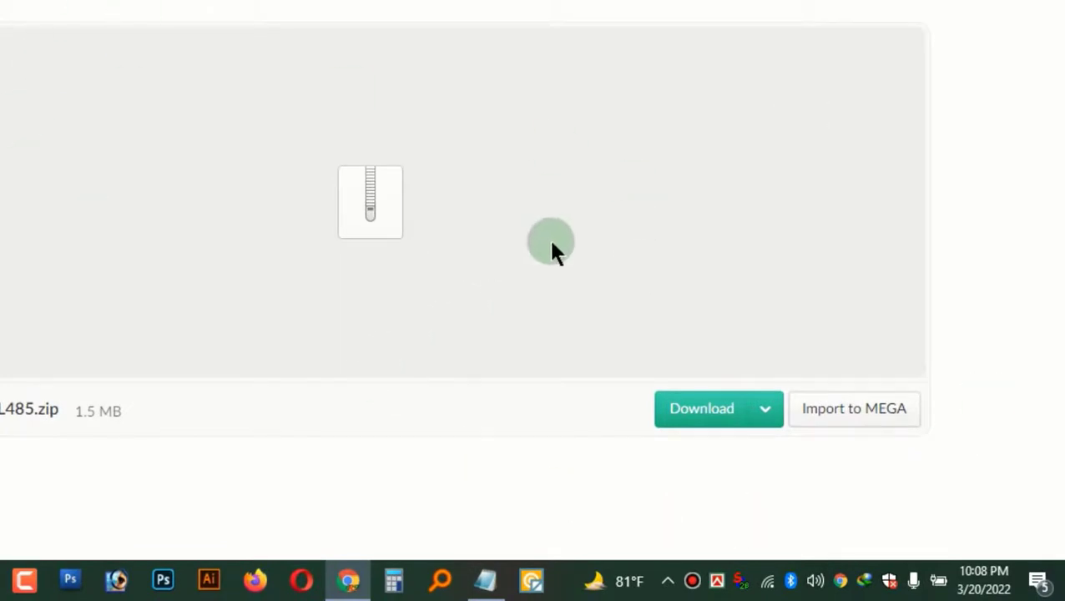
left_click(691, 415)
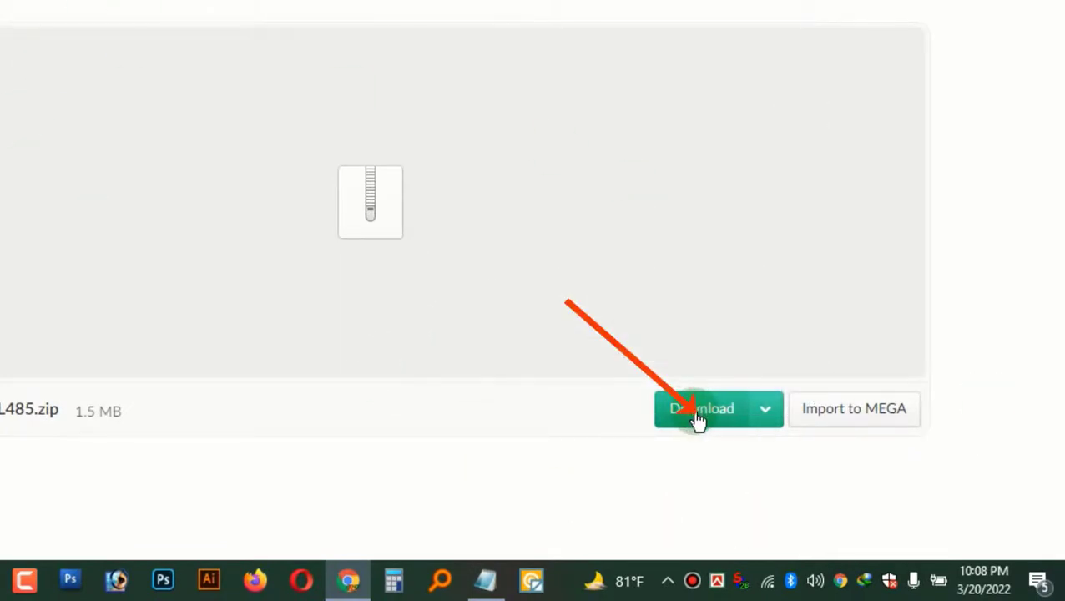
left_click(697, 416)
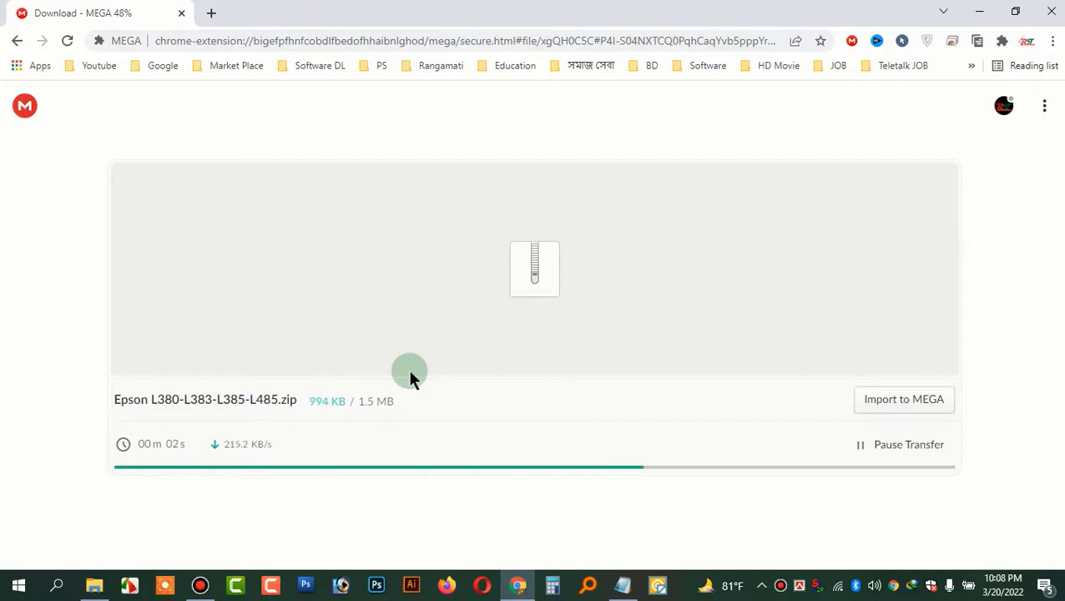
Switch to Windows Security and open the management page for the virus and threat protection settings.
left_click(929, 589)
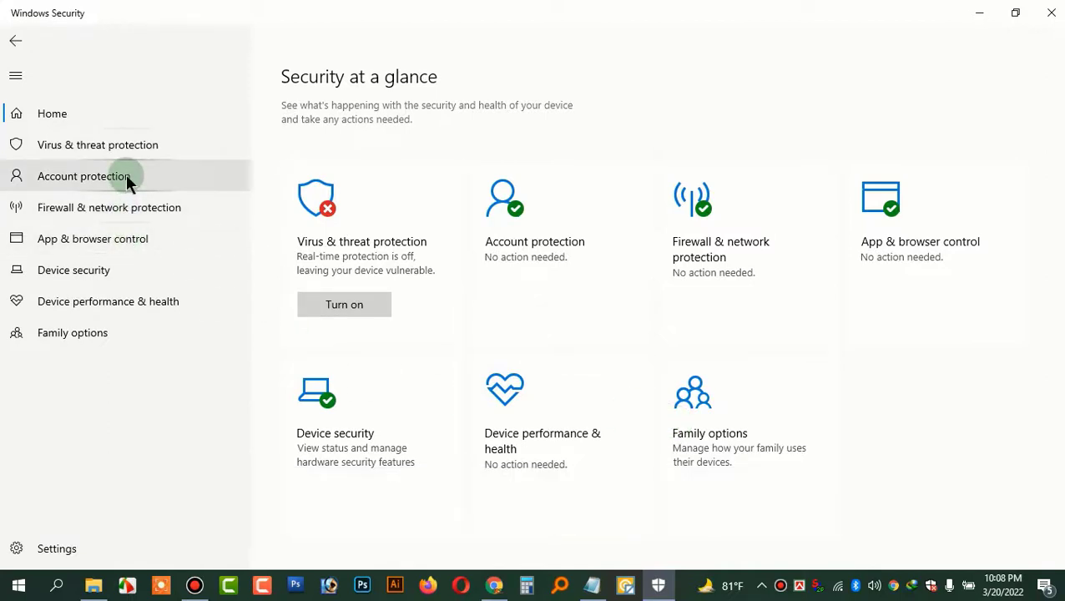
left_click(933, 589)
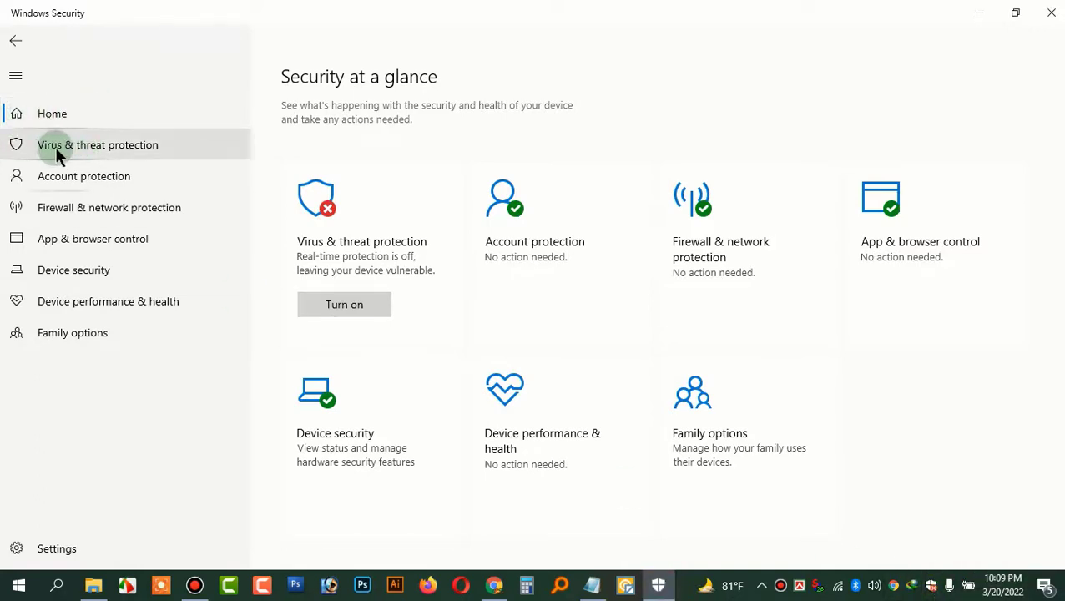
left_click(107, 149)
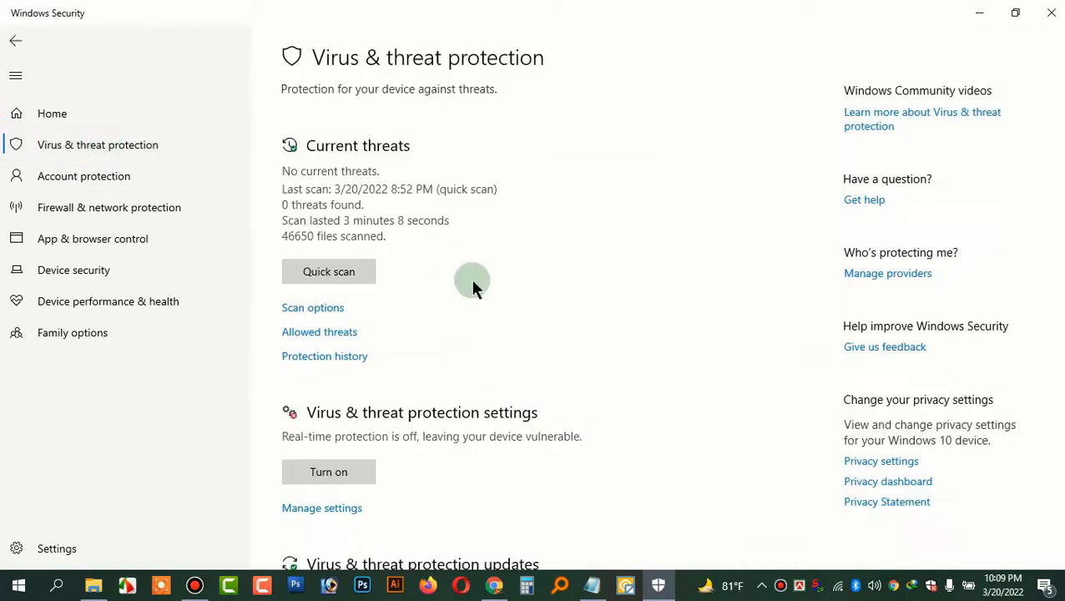
scroll(471, 284, "down", 3)
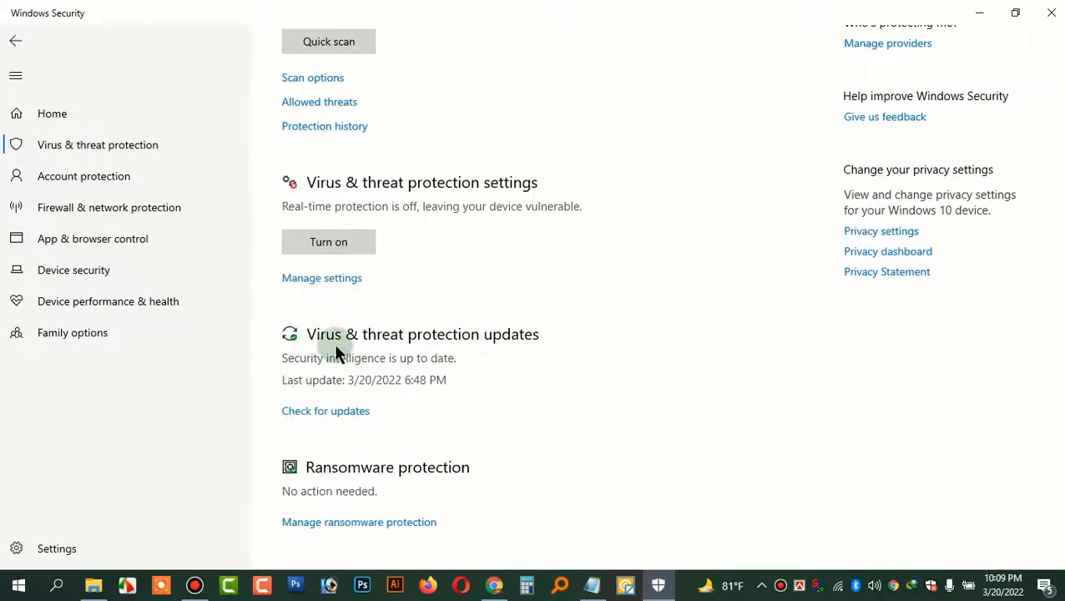
left_click(340, 278)
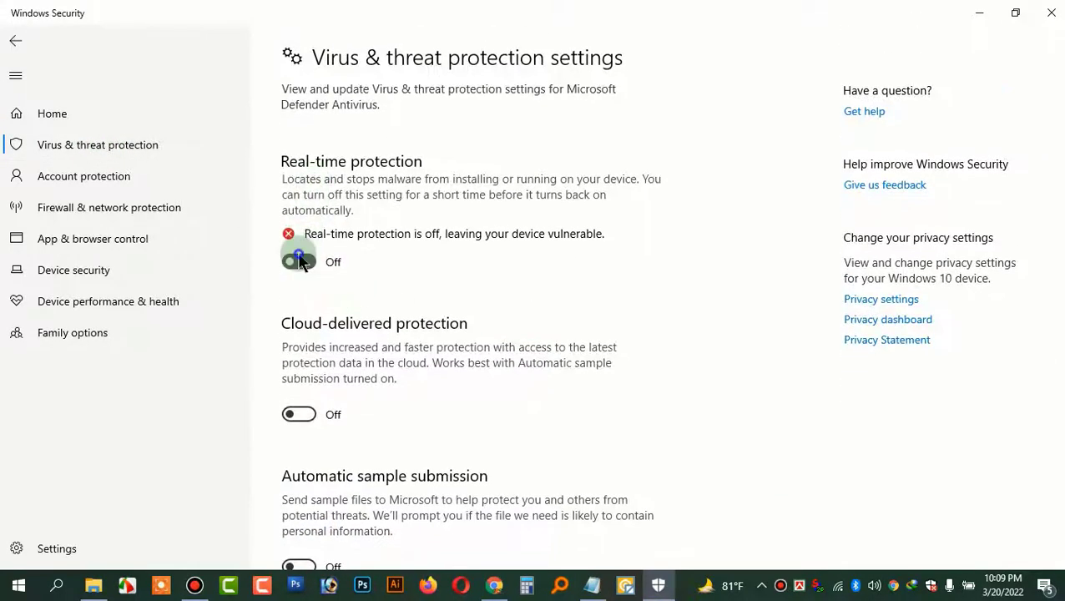
Turn real-time and cloud-delivered protection on and back off, dismiss the cloud protection warning, and close Windows Security.
left_click(310, 414)
left_click(317, 247)
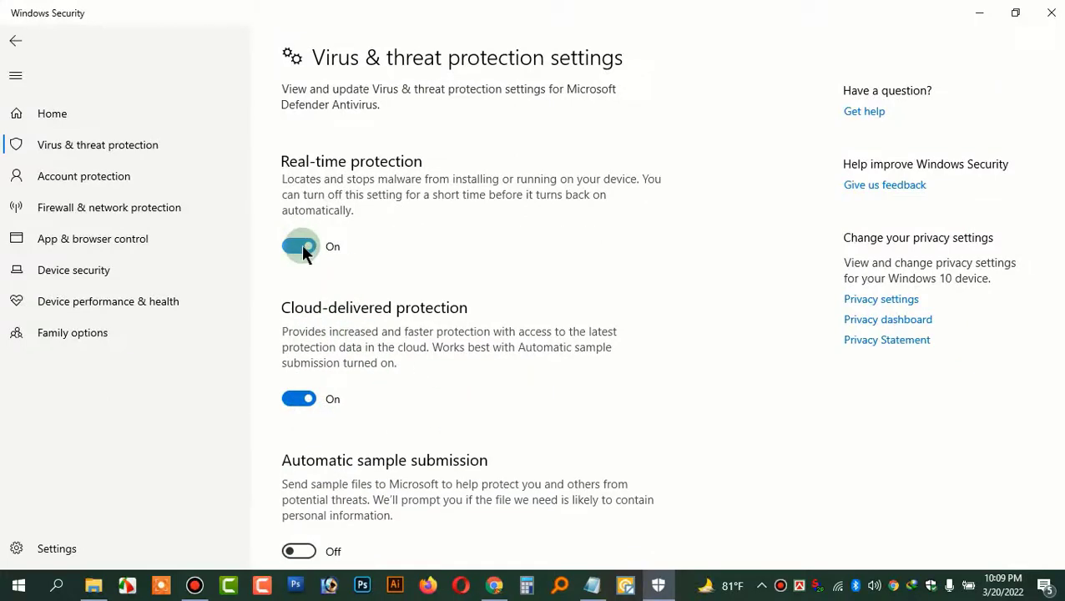
left_click(302, 245)
left_click(305, 410)
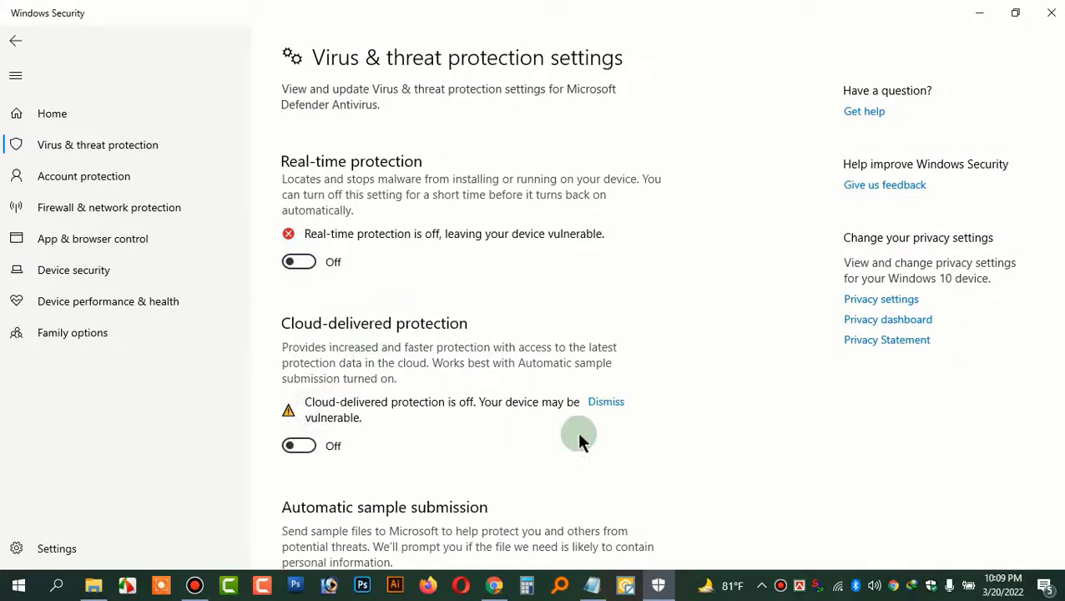
left_click(609, 402)
scroll(570, 273, "down", 5)
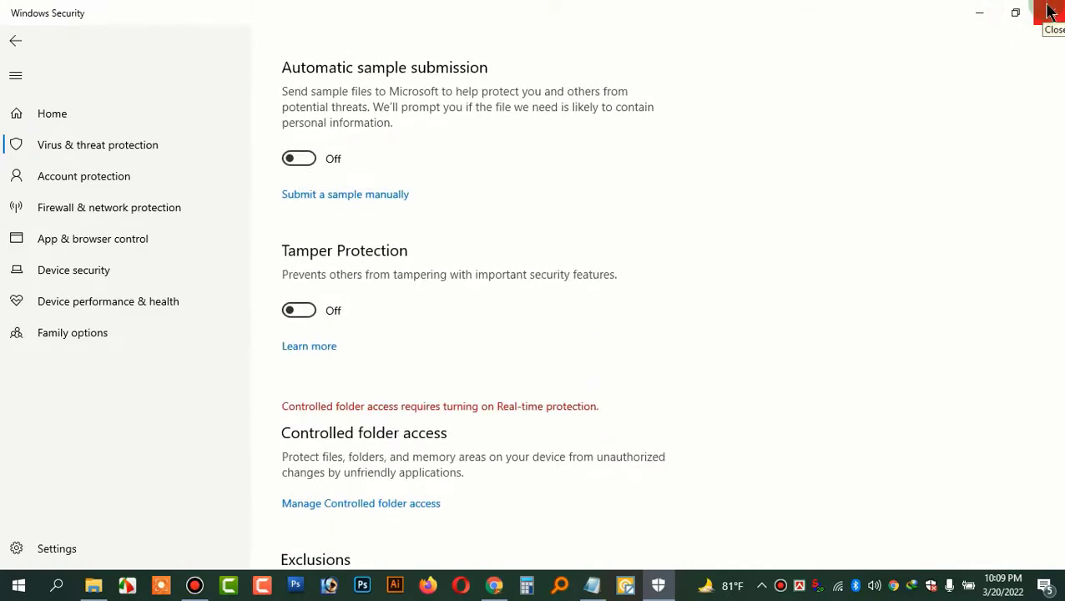
left_click(1050, 12)
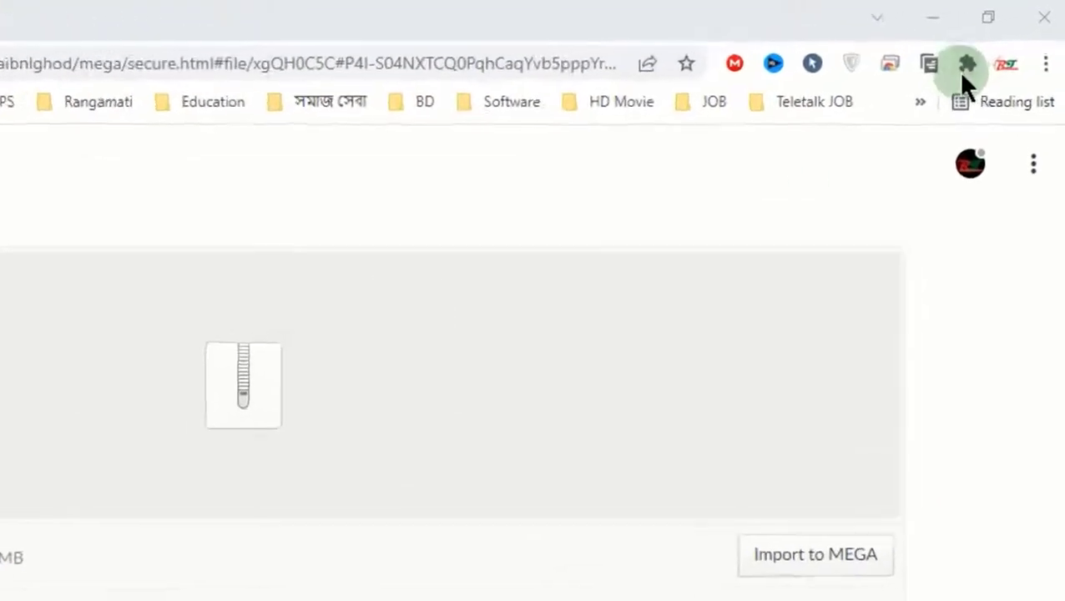
In Chrome's downloads list, keep the blocked Epson L380-L383-L385-L485.zip file despite the danger warning.
left_click(1045, 63)
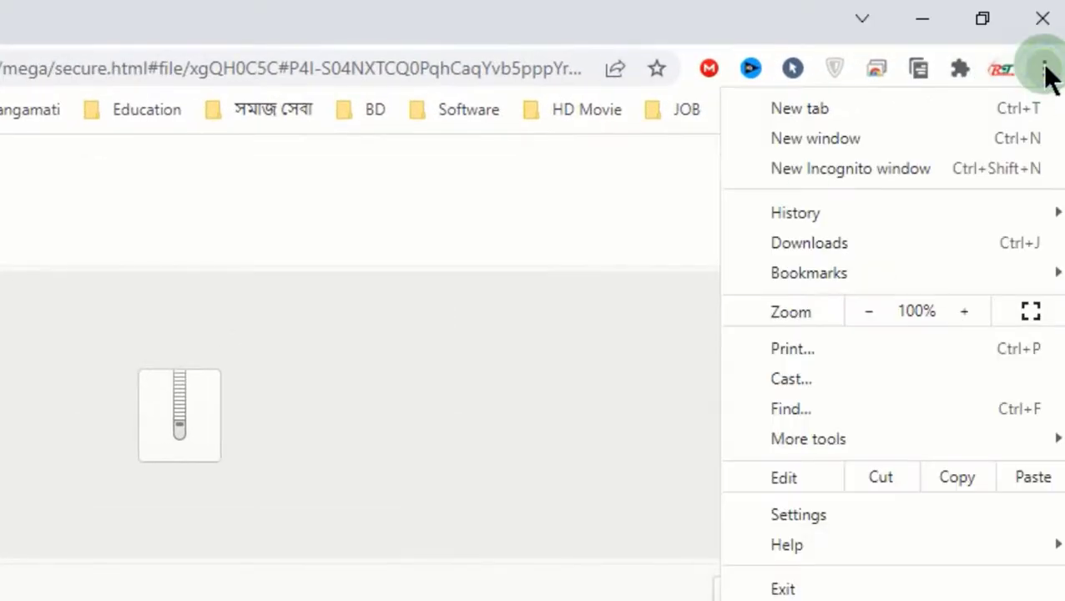
left_click(843, 242)
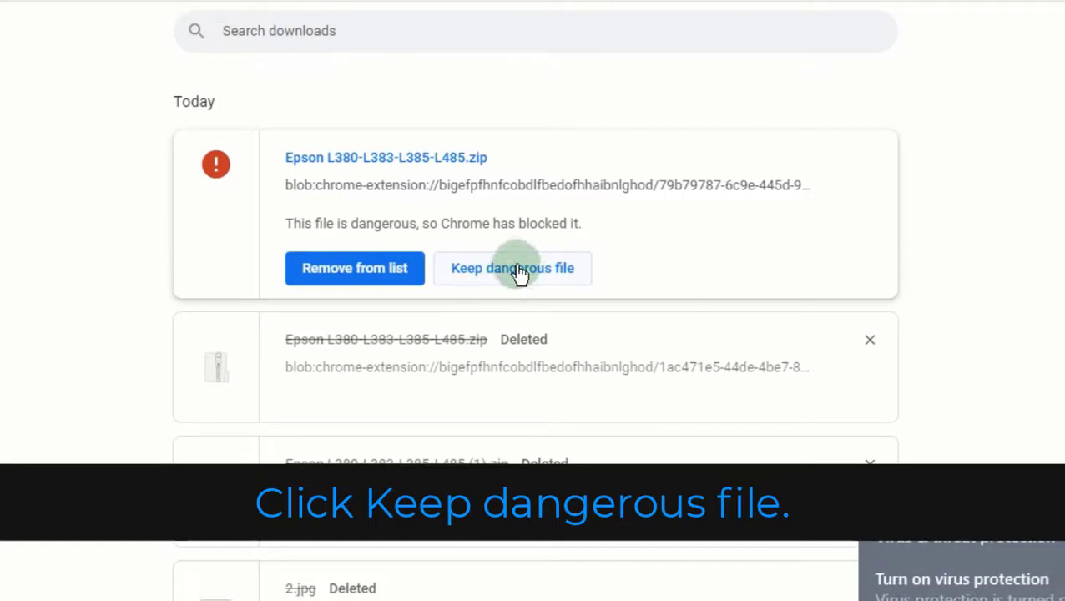
left_click(560, 276)
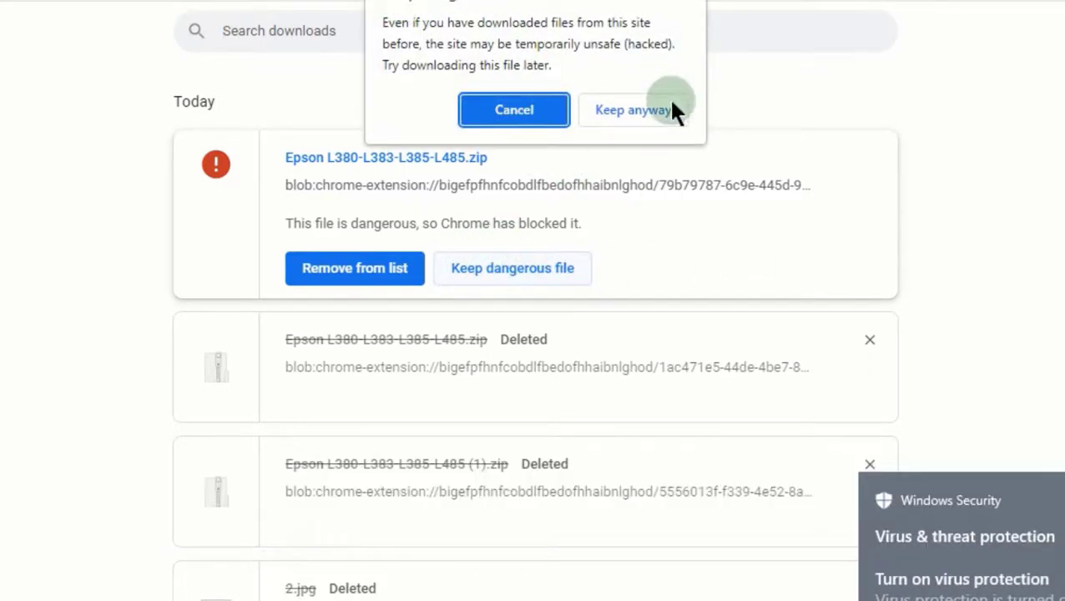
left_click(659, 112)
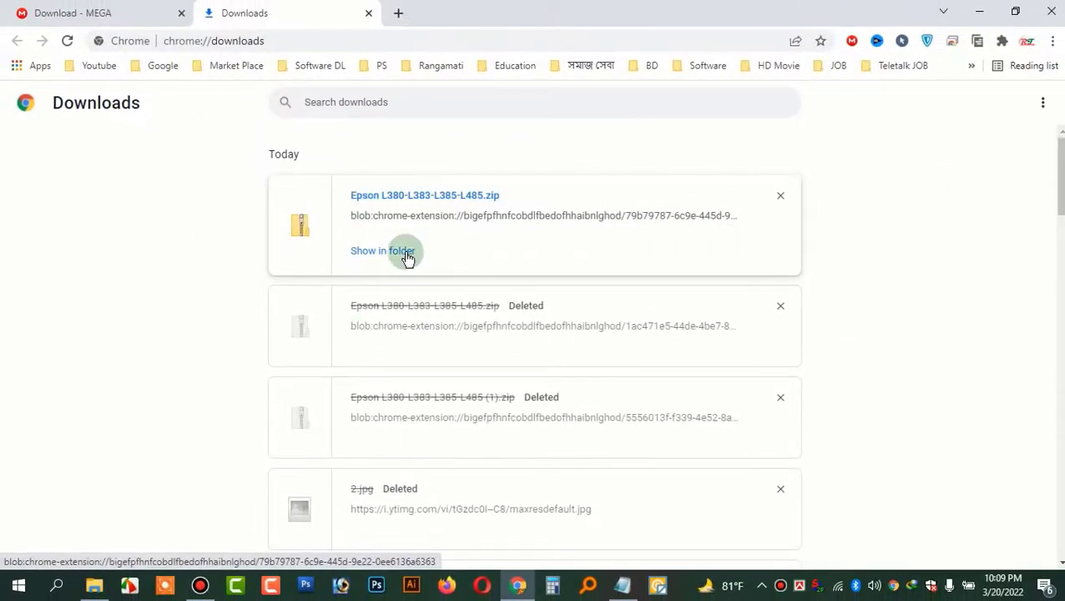
Show the downloaded Epson L380-L383-L385-L485.zip in its folder and extract it to the default Downloads subfolder.
left_click(399, 252)
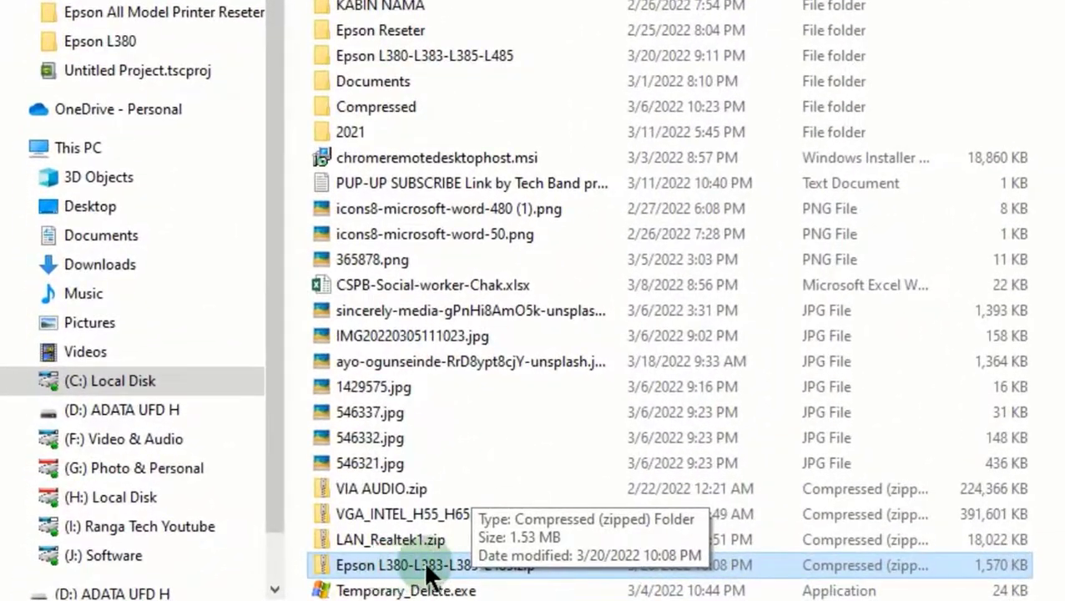
right_click(477, 566)
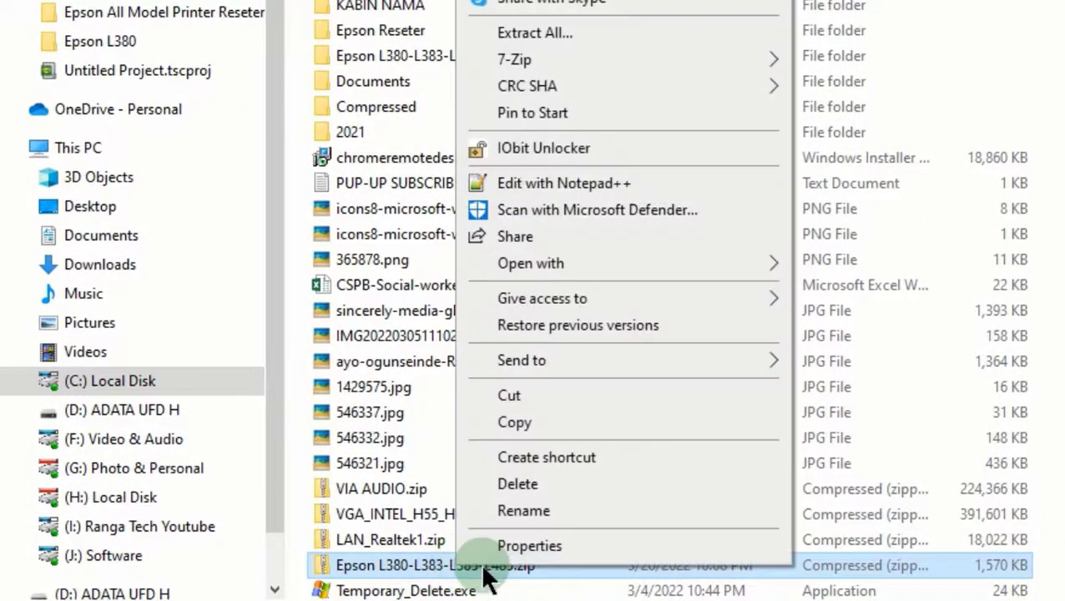
left_click(514, 38)
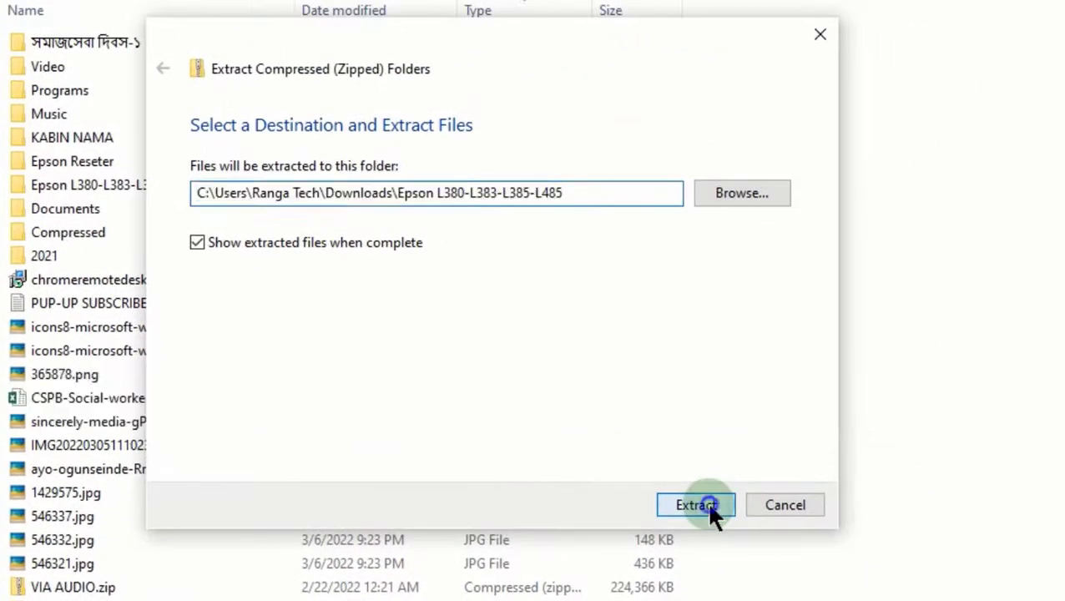
left_click(710, 505)
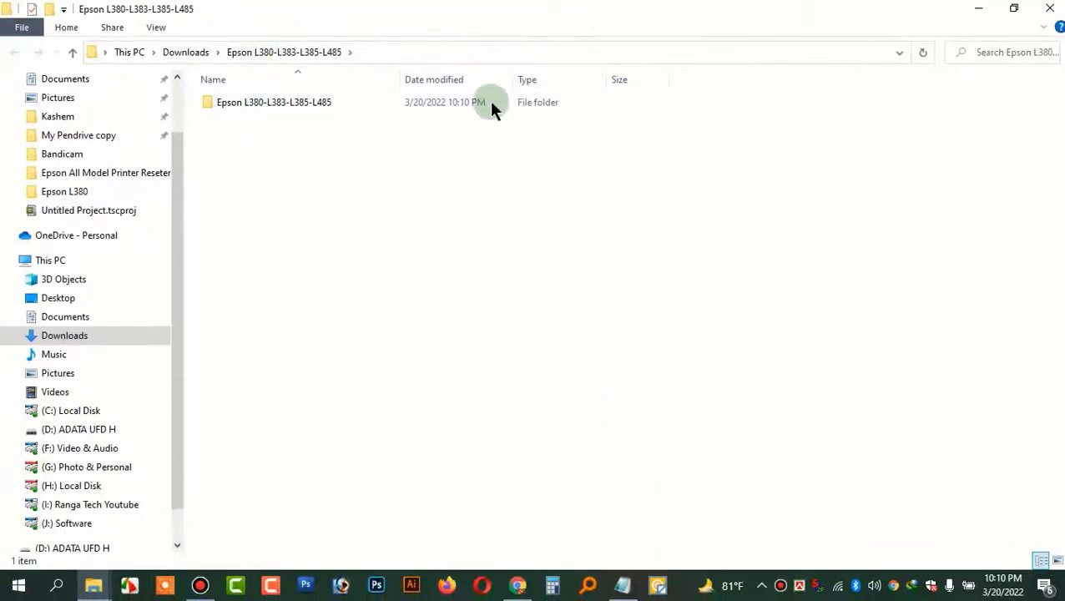
Open the inner Epson L380-L383-L385-L485 folder and launch Run-ME.exe.
double_click(308, 105)
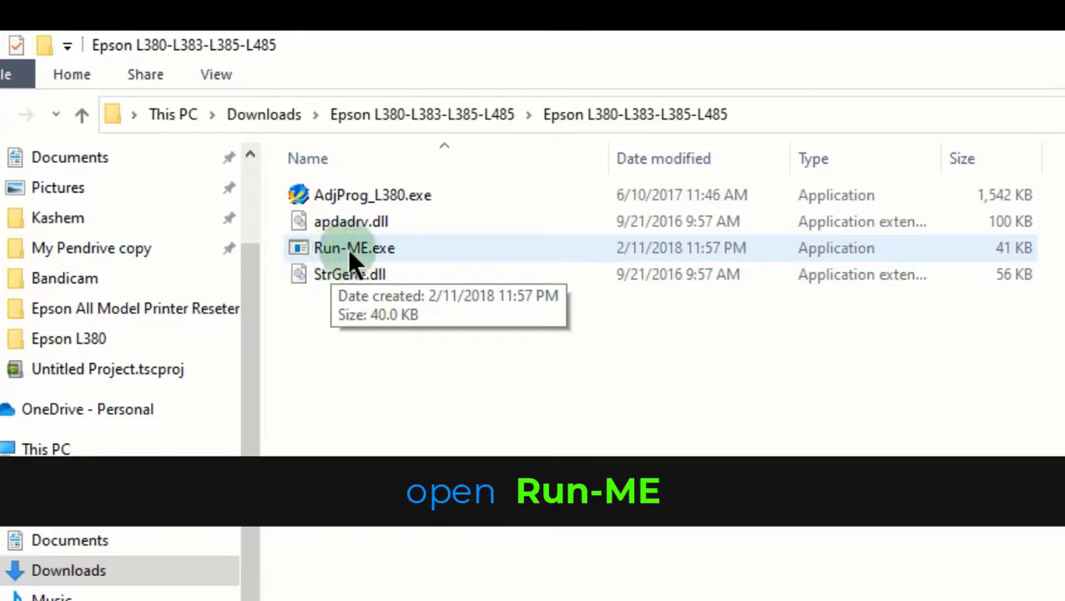
right_click(348, 249)
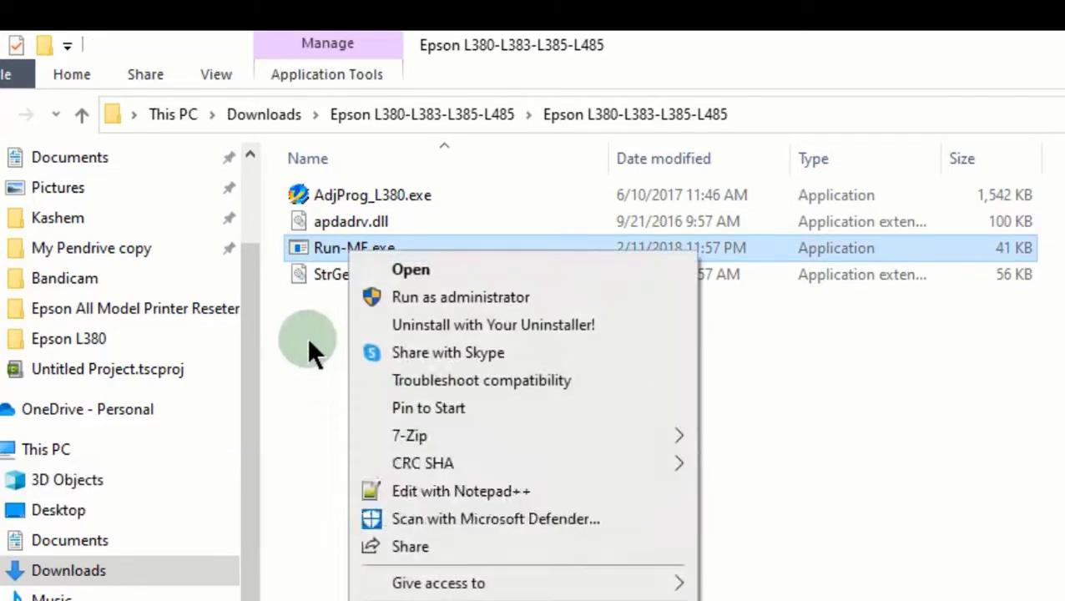
left_click(306, 337)
double_click(360, 252)
right_click(348, 247)
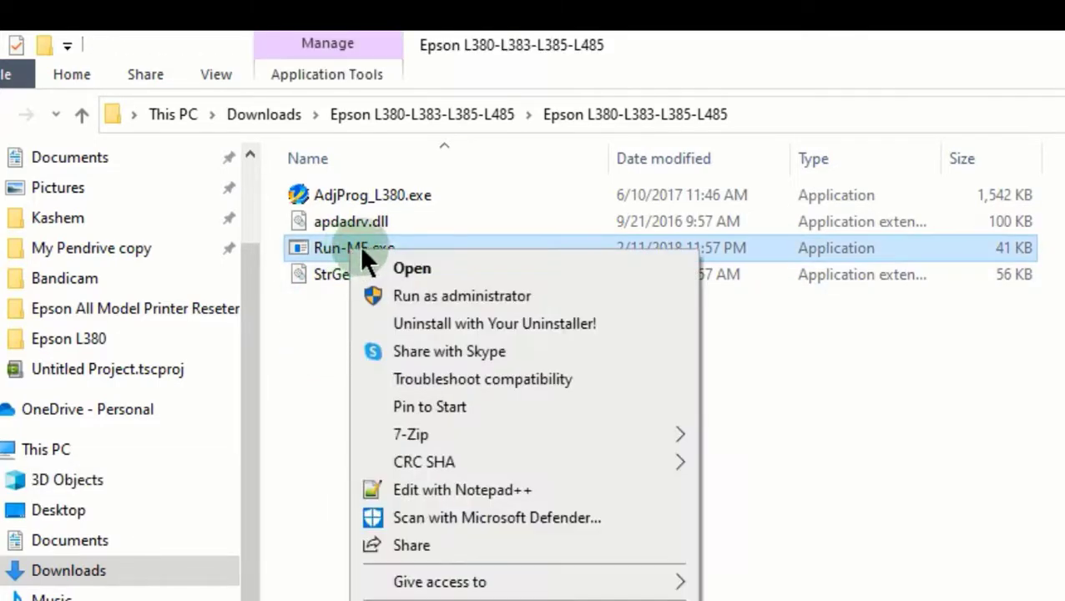
left_click(440, 269)
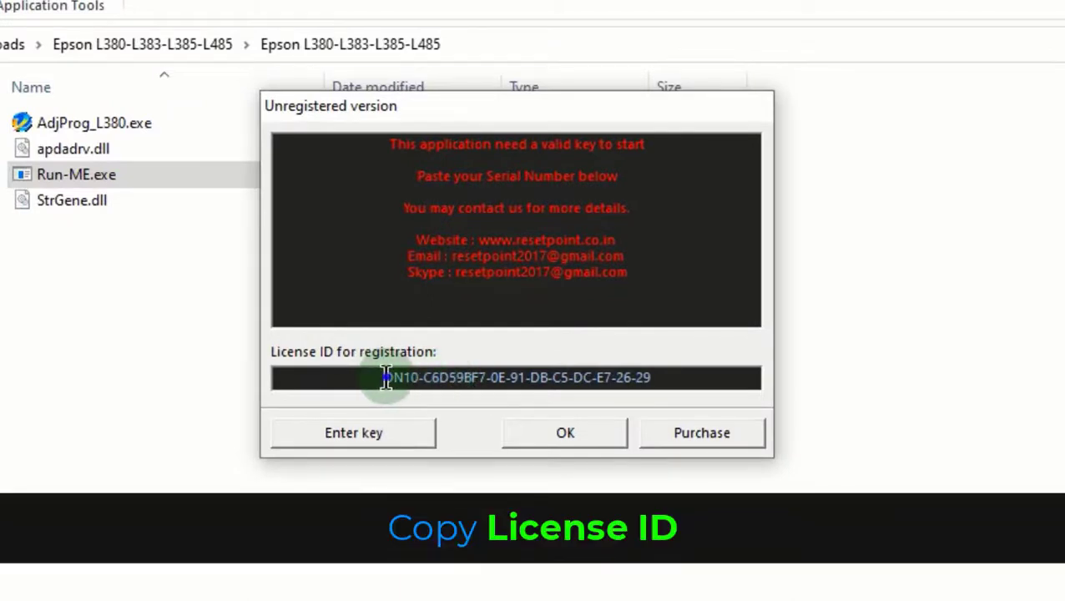
Copy the license ID for registration and paste it into the activation license field.
left_click_drag(385, 378, 672, 377)
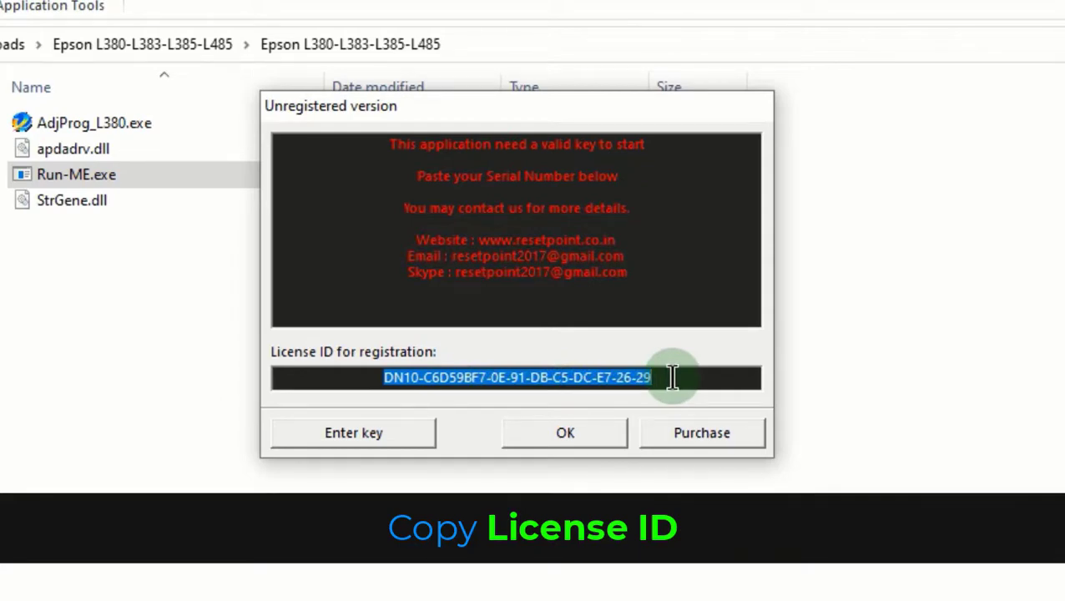
right_click(573, 378)
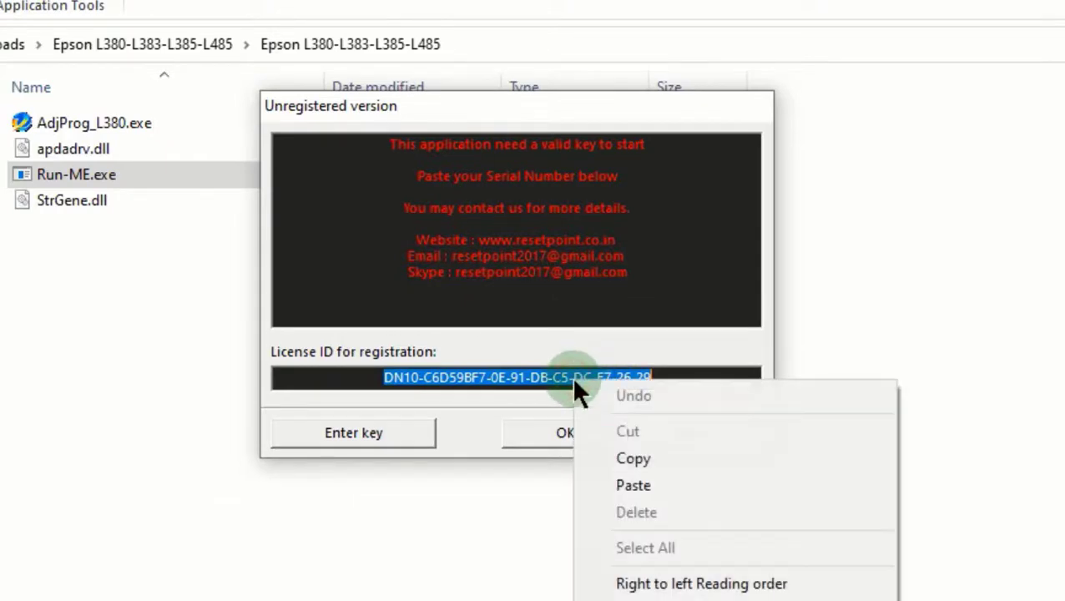
left_click(627, 458)
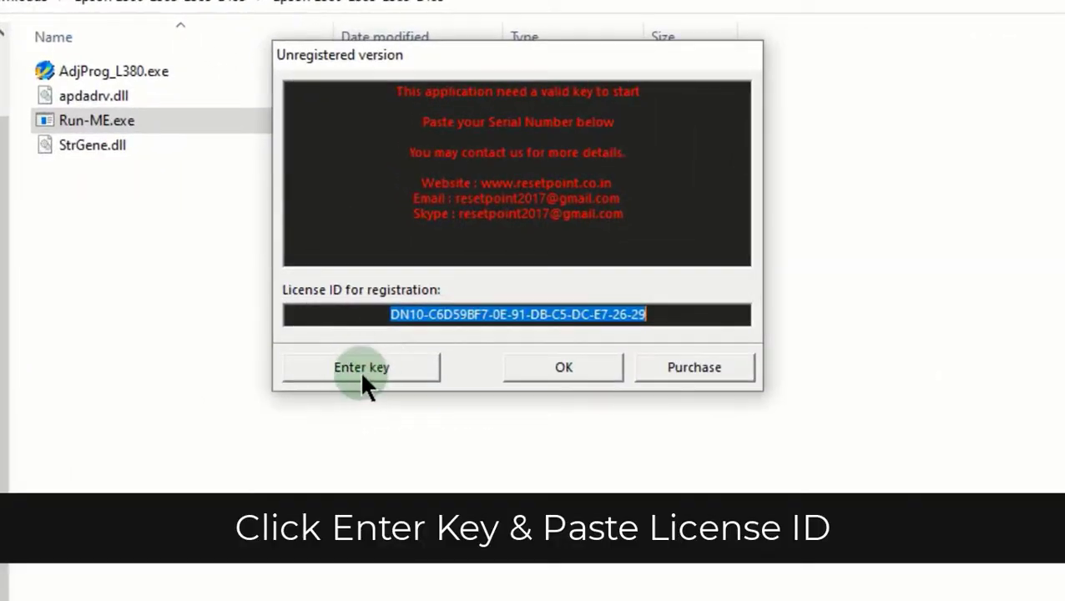
left_click(360, 370)
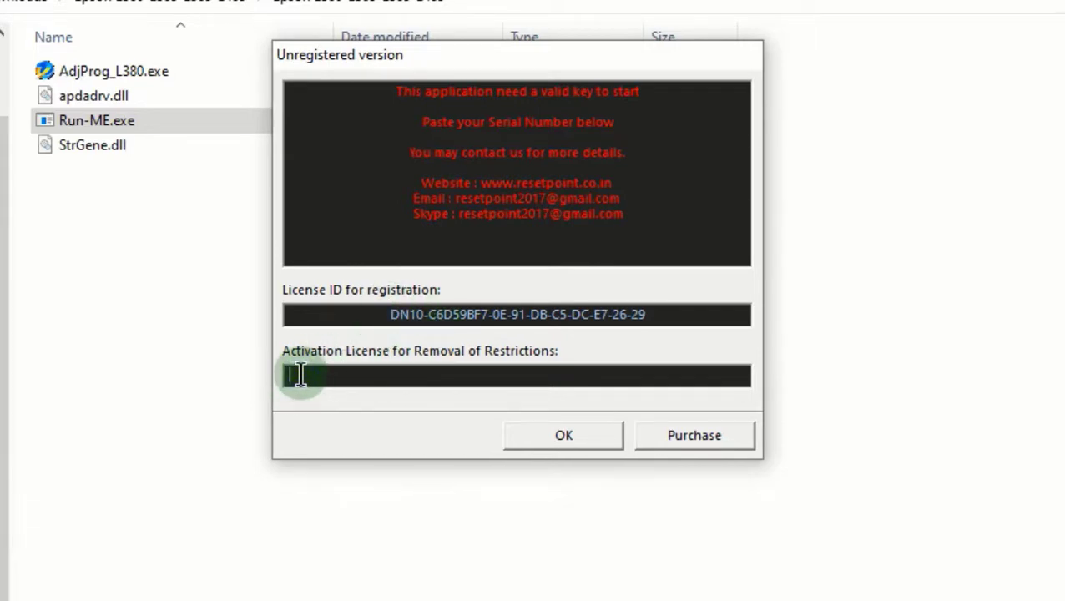
right_click(300, 374)
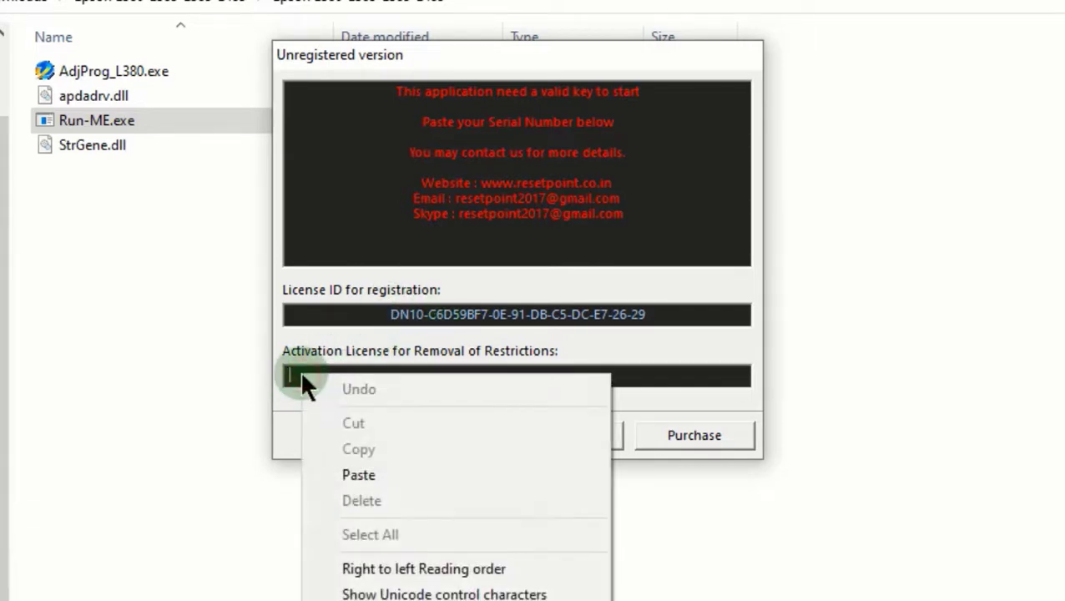
left_click(349, 476)
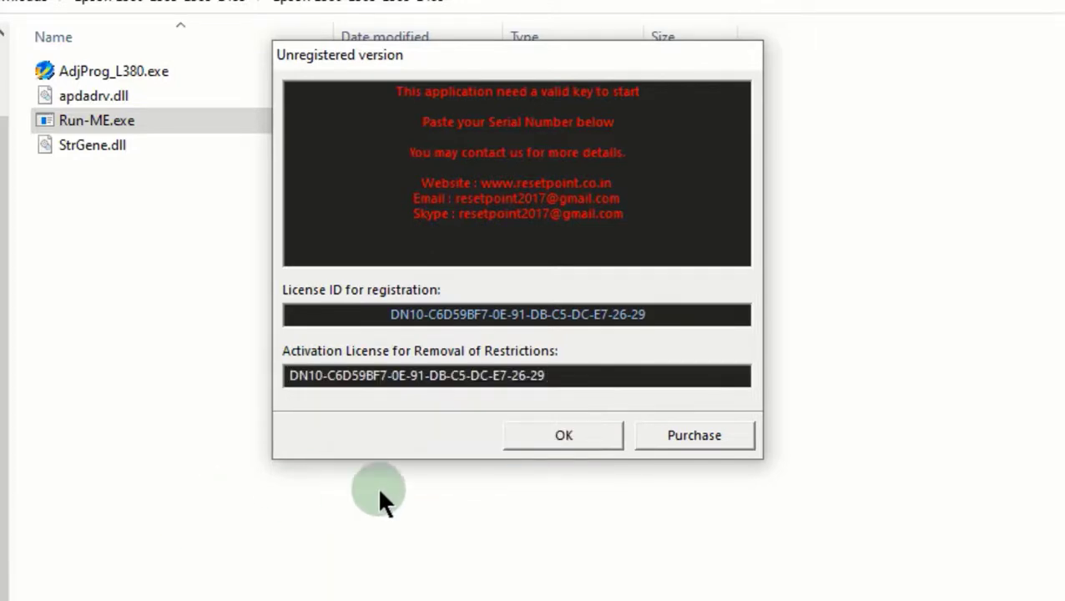
Submit the activation license and set the adjustment program to model L385 with the port on Auto selection.
left_click(590, 441)
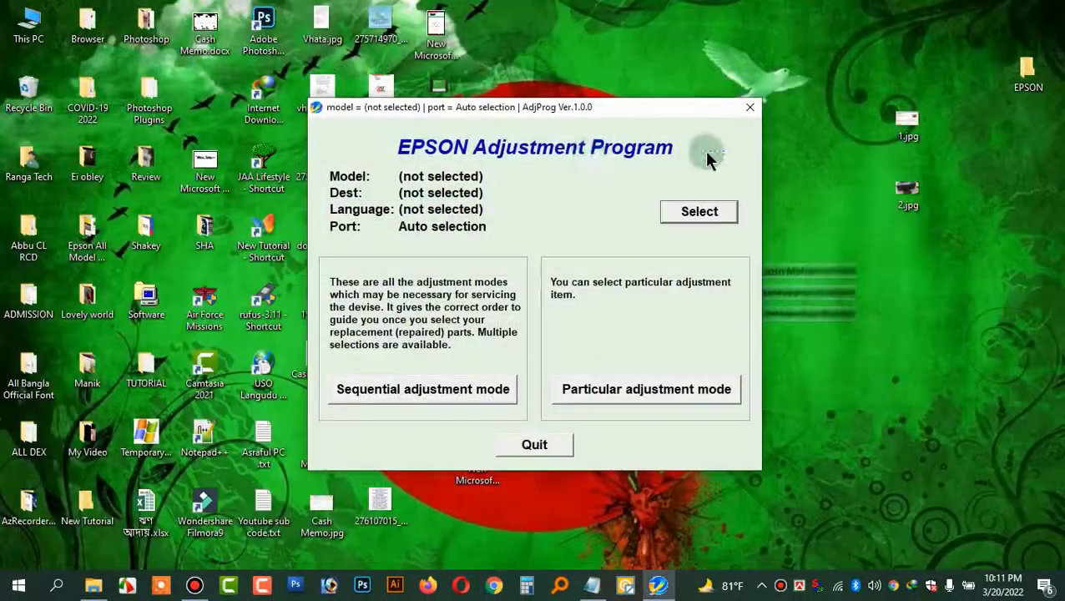
left_click_drag(582, 107, 592, 55)
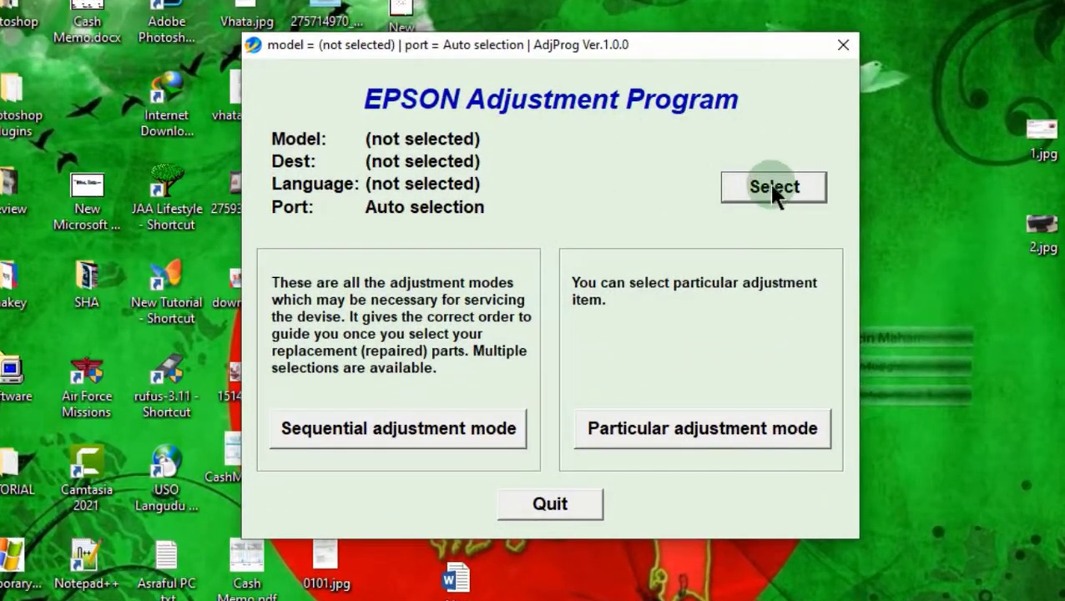
left_click(776, 189)
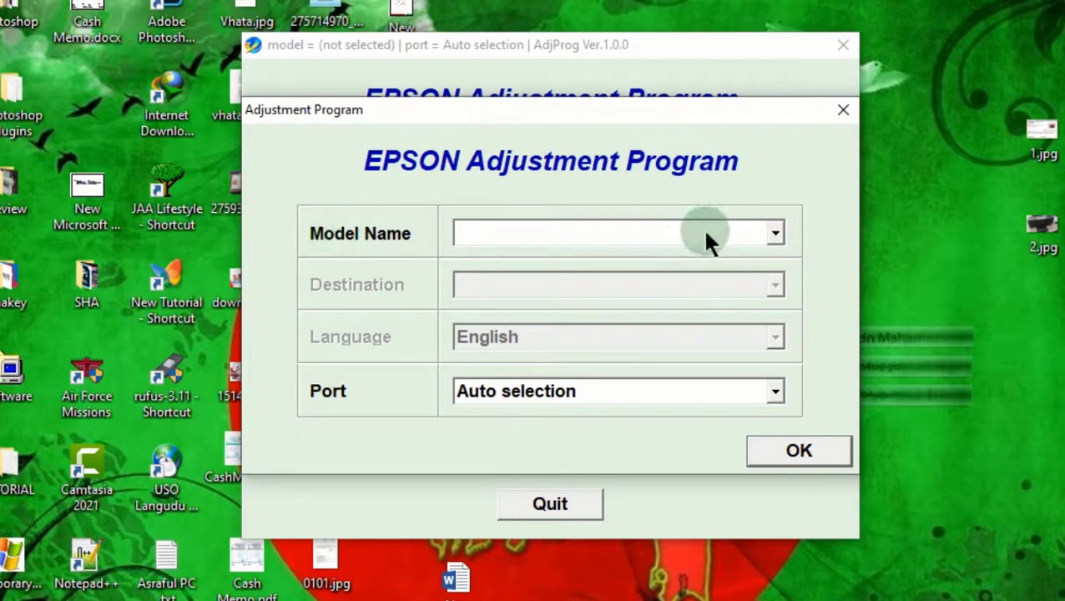
left_click(773, 233)
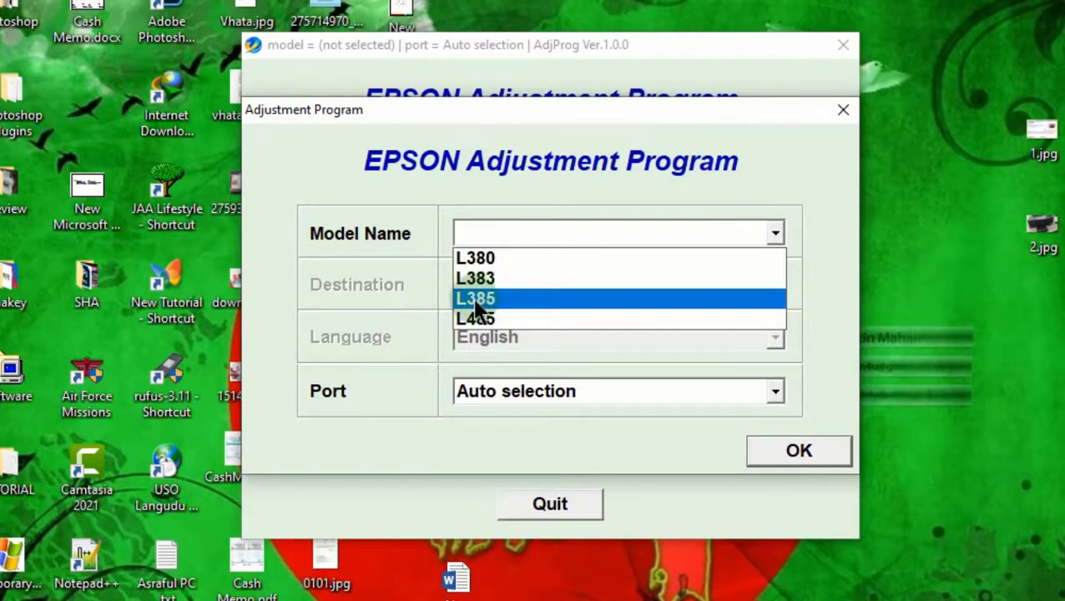
left_click(476, 299)
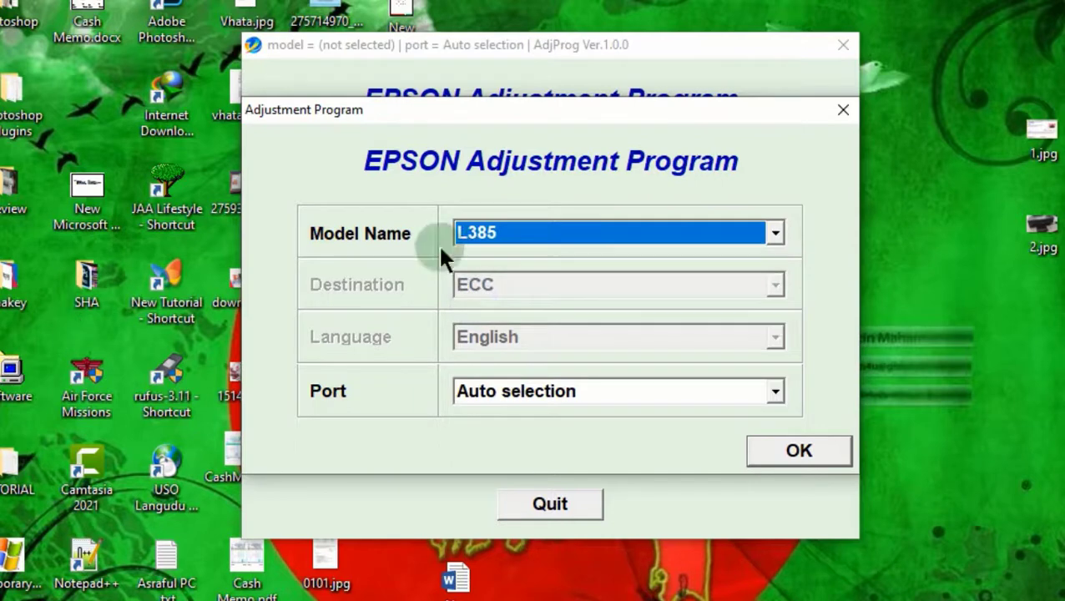
left_click_drag(571, 121, 574, 100)
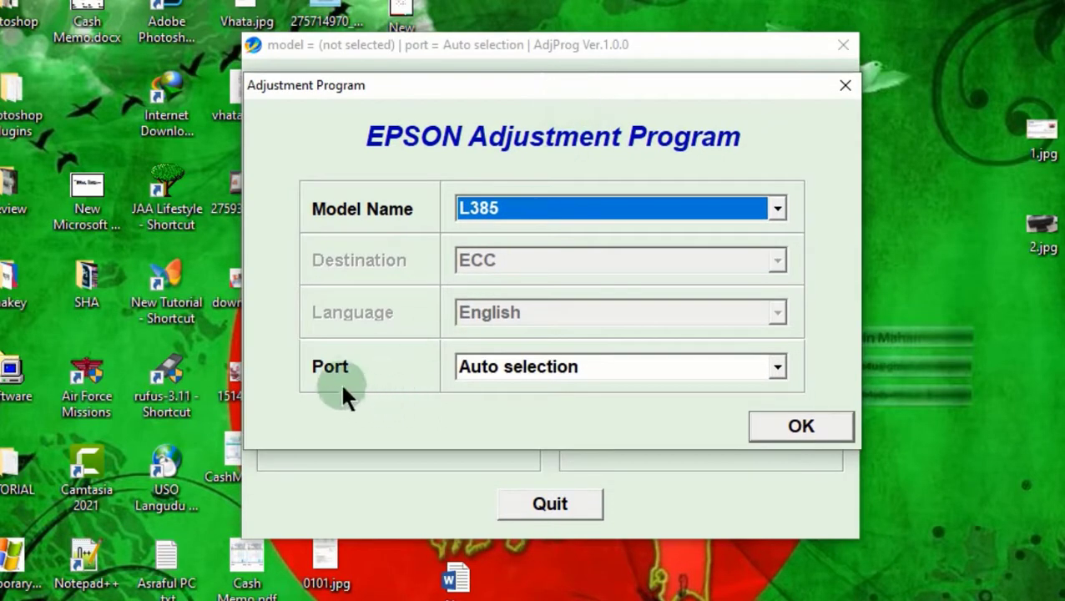
left_click(595, 376)
left_click(498, 433)
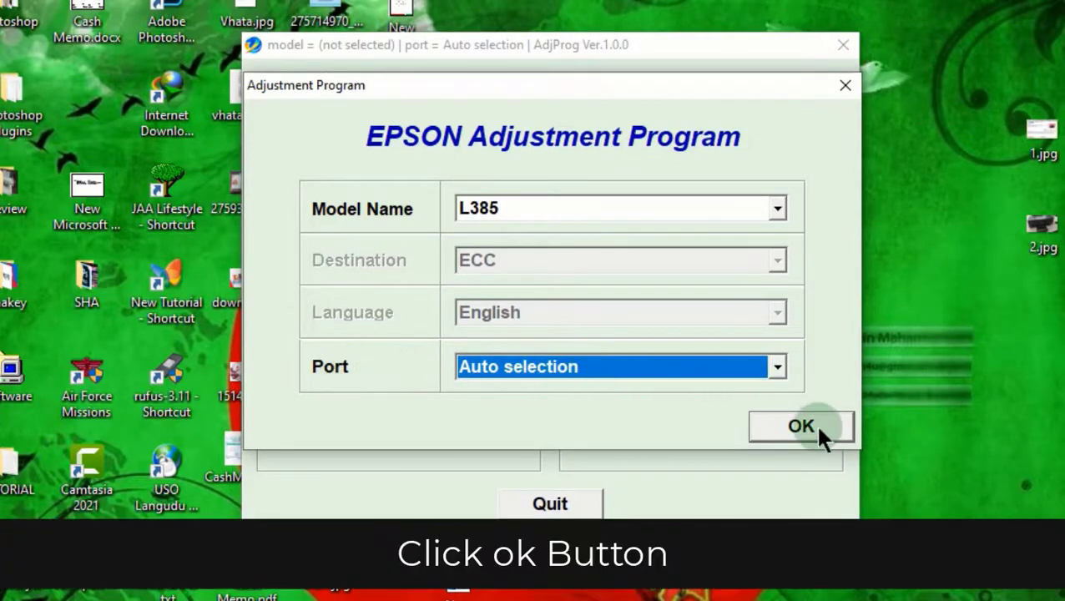
left_click(801, 427)
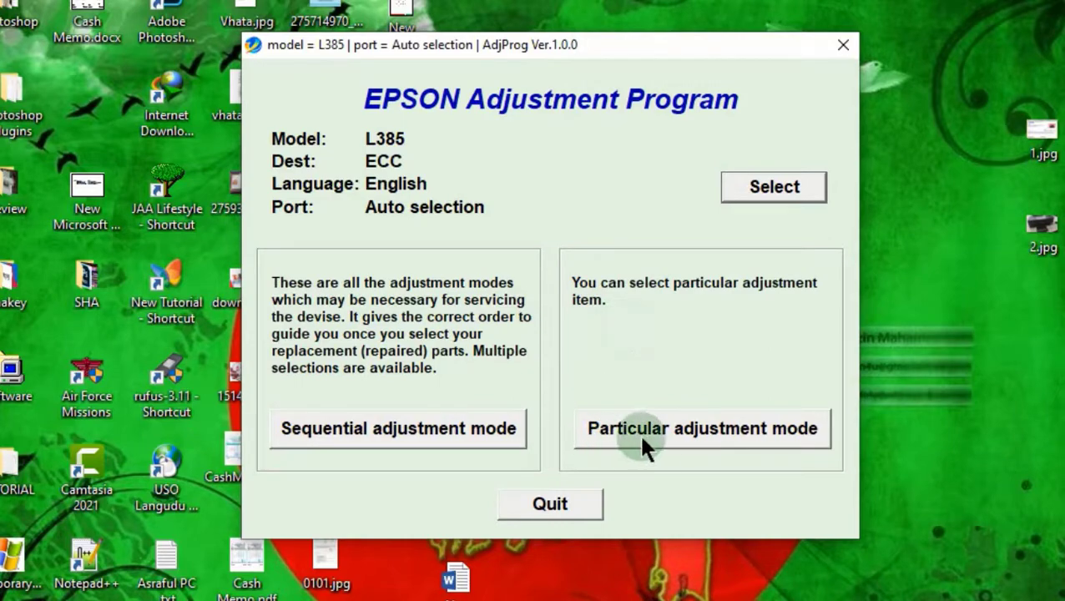
Enter particular adjustment mode and open the Waste ink pad counter maintenance item.
left_click(780, 441)
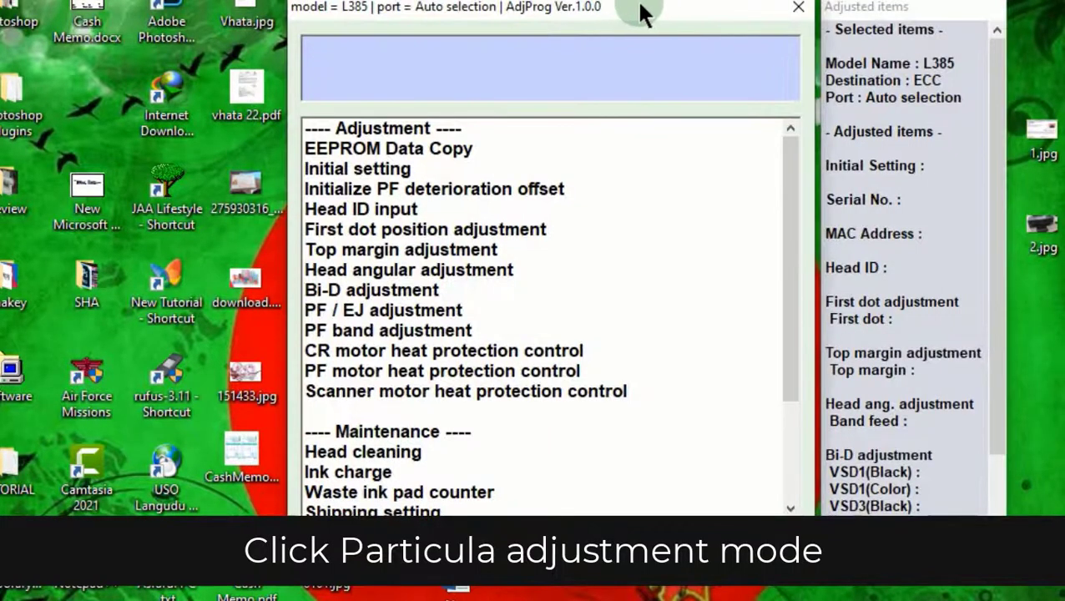
left_click_drag(641, 5, 598, 4)
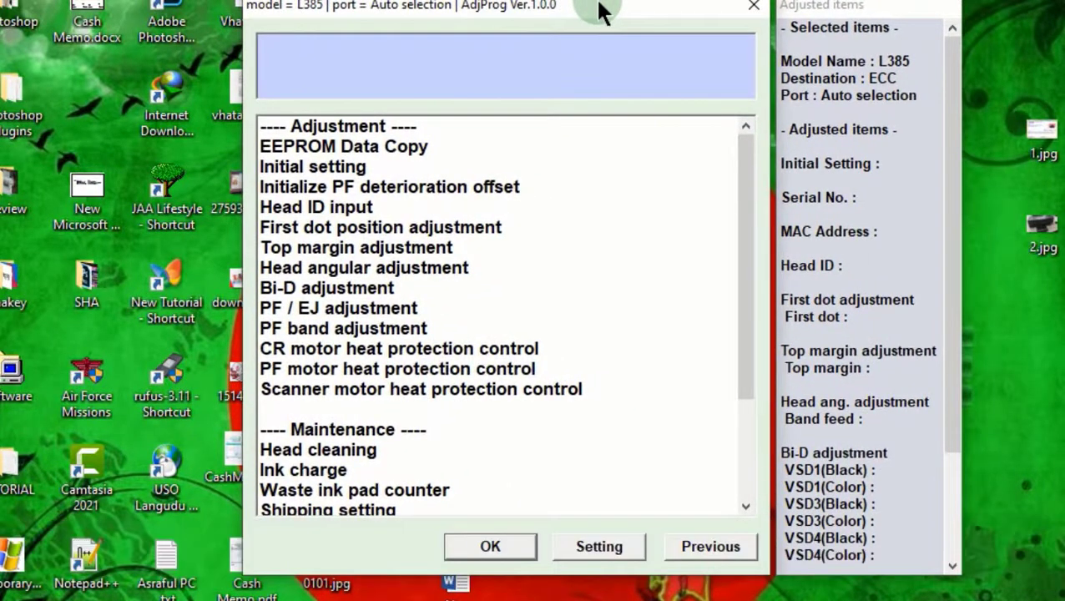
mouse_move(746, 149)
left_mouse_down()
mouse_move(763, 259)
mouse_move(751, 276)
left_mouse_up()
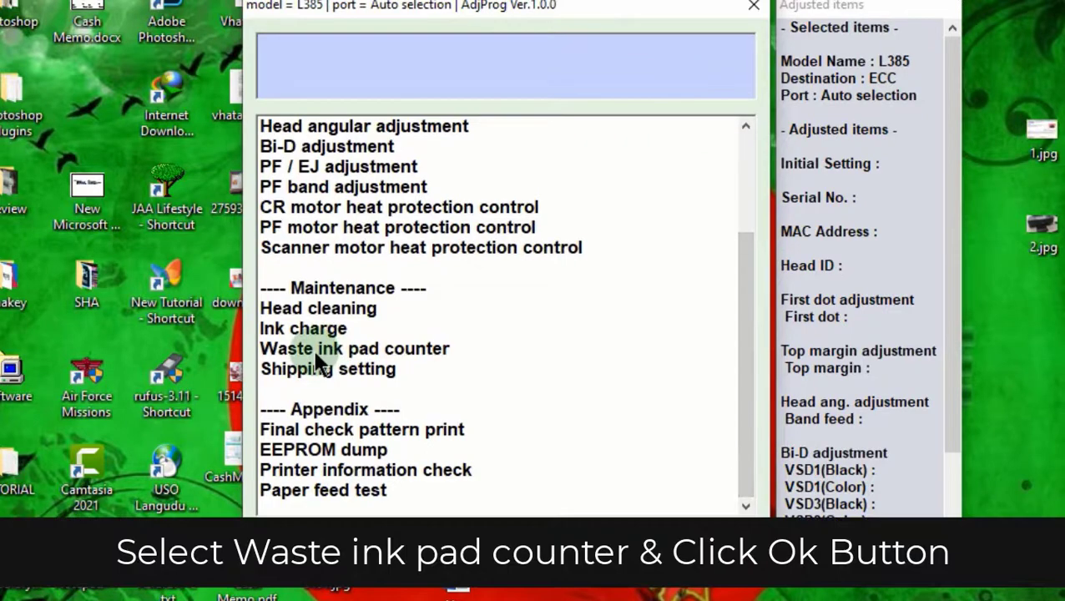
left_click(317, 352)
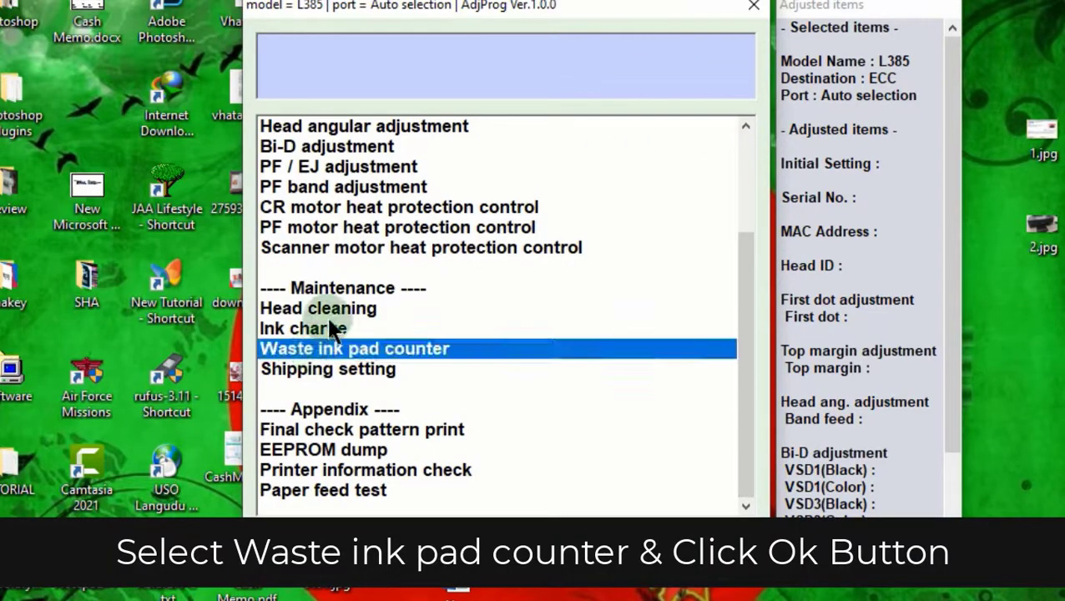
left_click(511, 546)
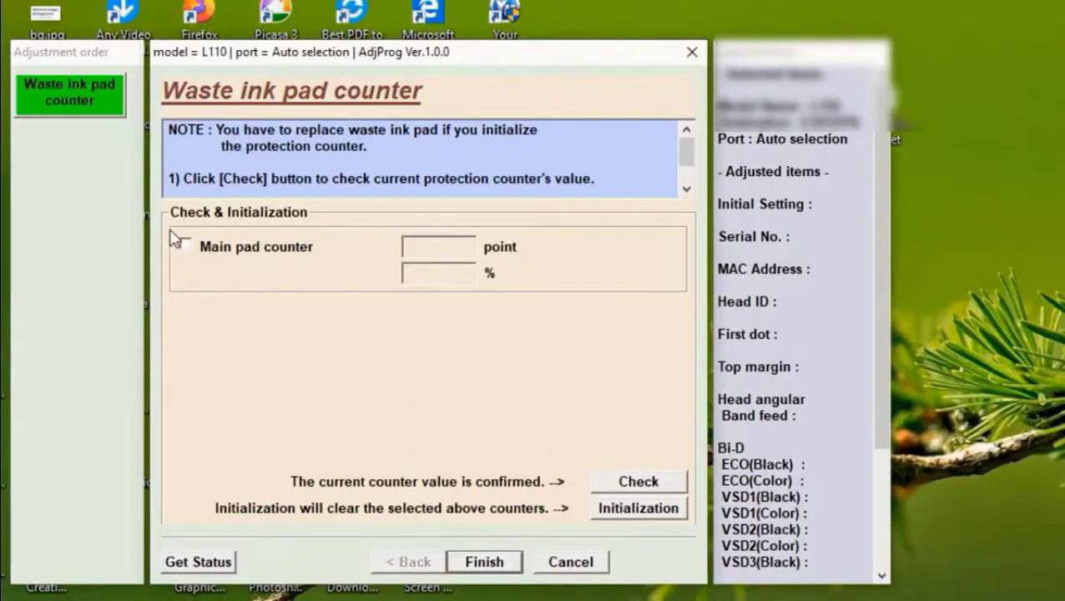
Select the Main pad counter and check its current protection counter value.
left_click_drag(170, 231, 340, 272)
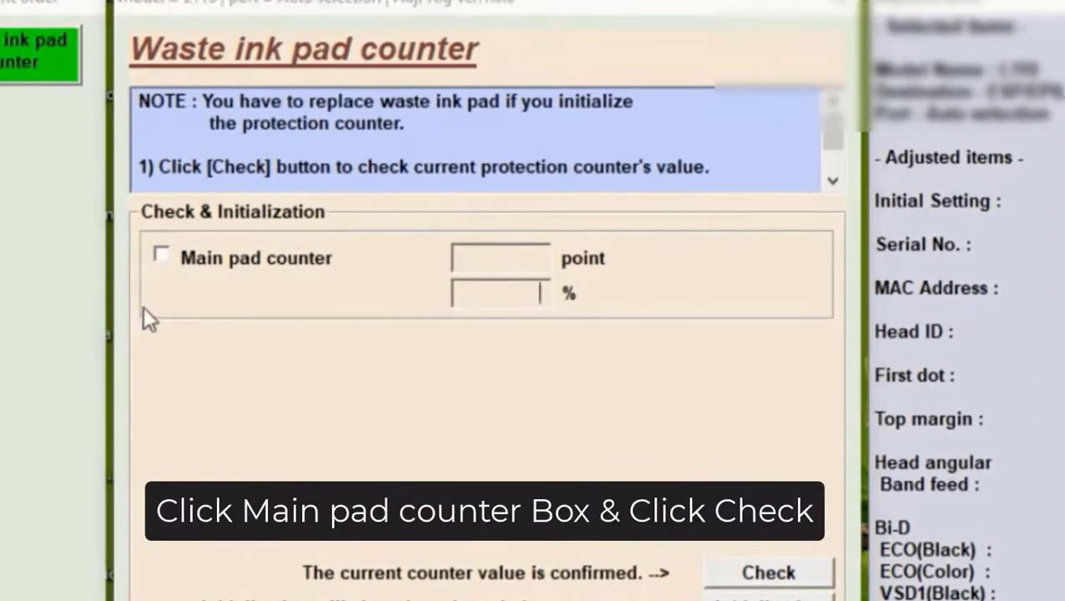
left_click(160, 256)
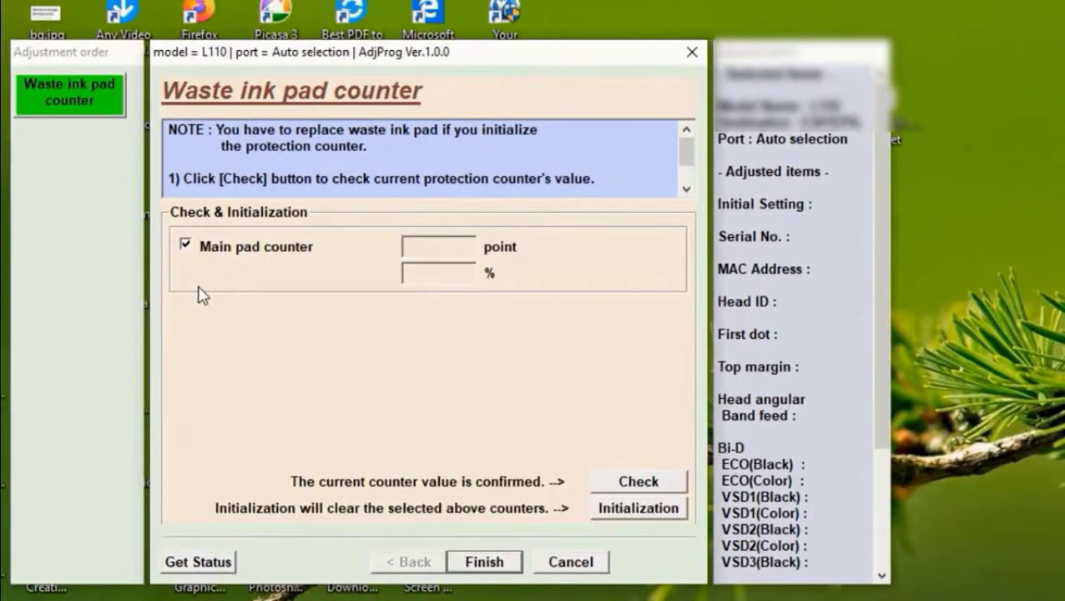
left_click(607, 484)
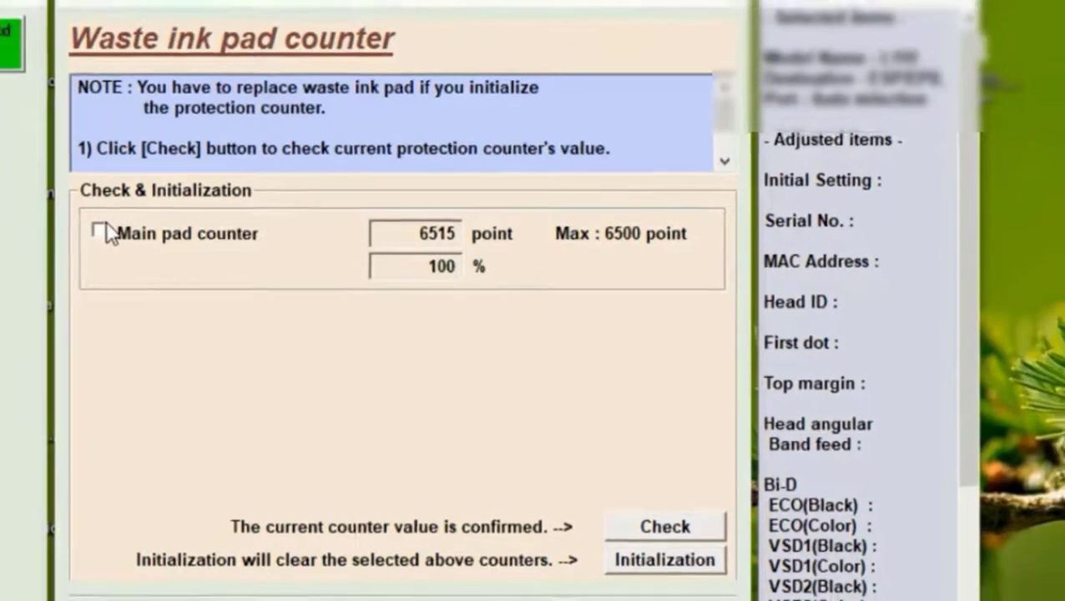
Select the Main pad counter again, initialize it, and acknowledge the request to turn off the printer.
left_click(100, 232)
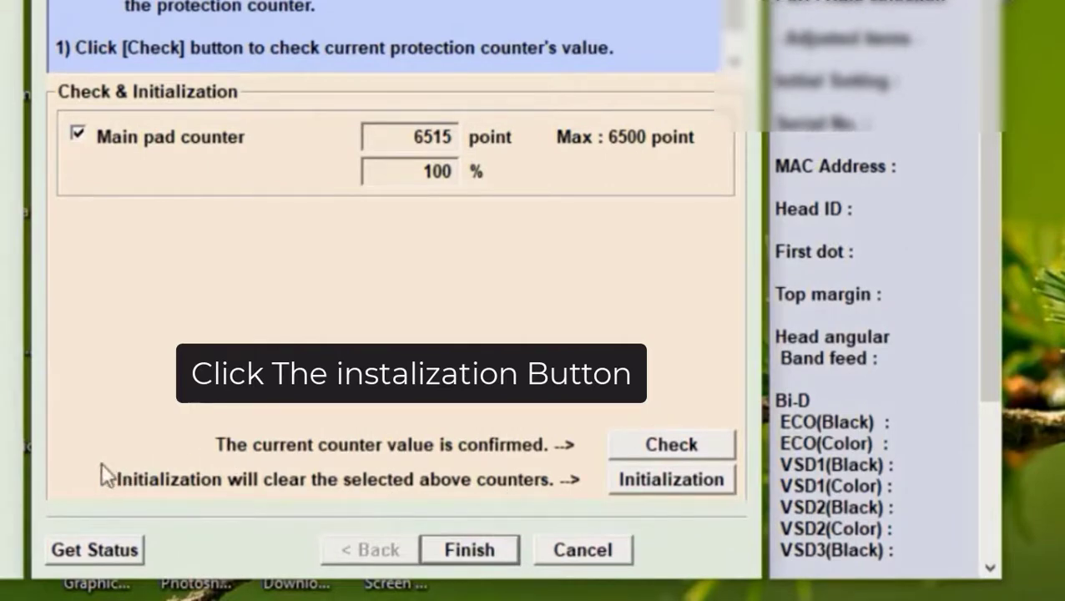
mouse_move(98, 464)
left_mouse_down()
mouse_move(489, 518)
mouse_move(587, 501)
left_mouse_up()
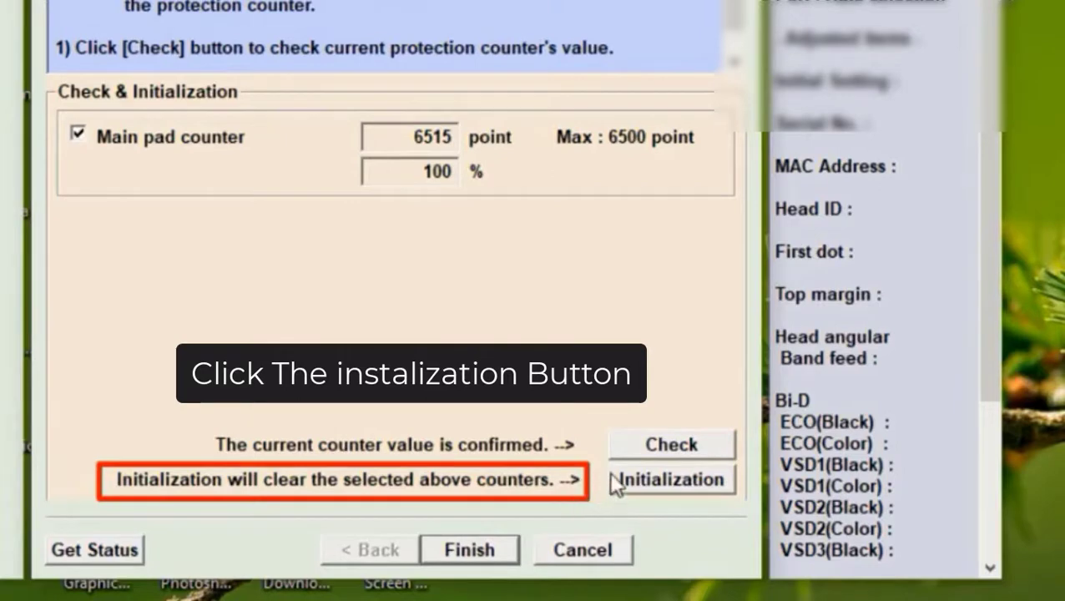
left_click_drag(616, 482, 737, 502)
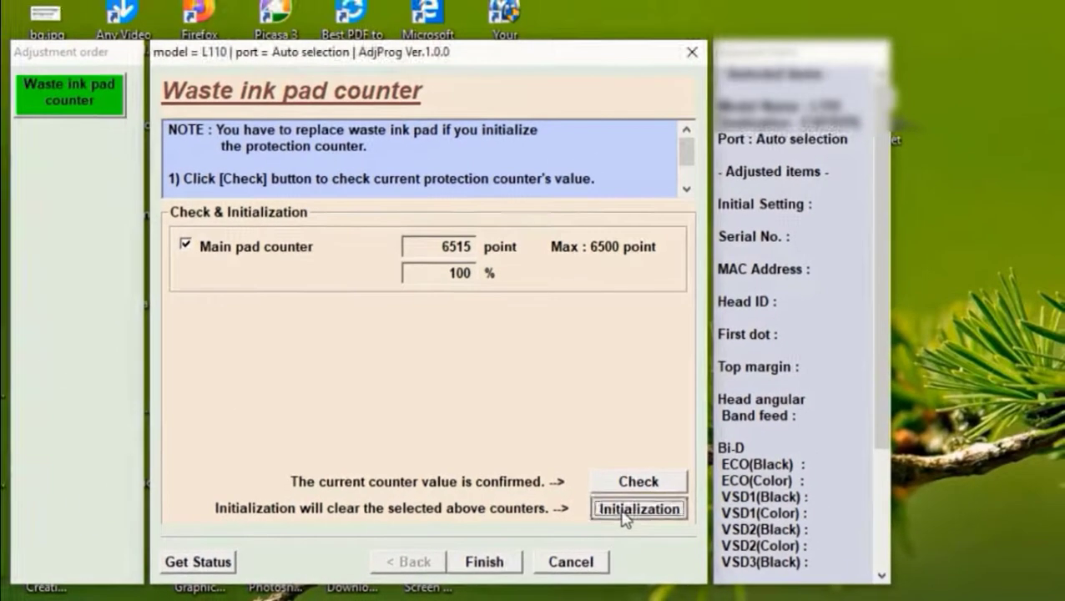
left_click(651, 484)
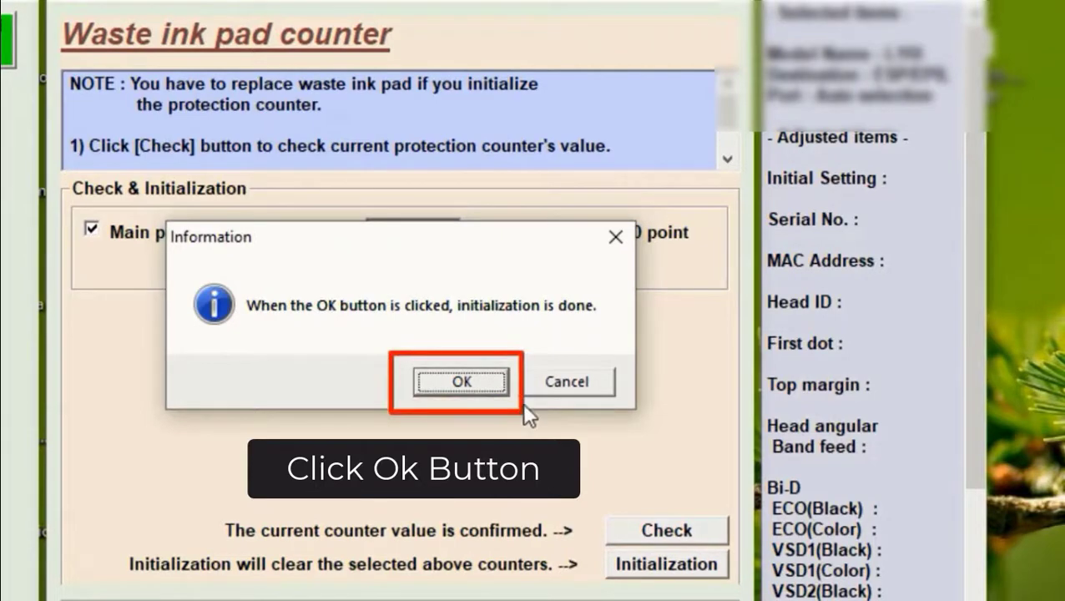
left_click(496, 396)
left_click(467, 386)
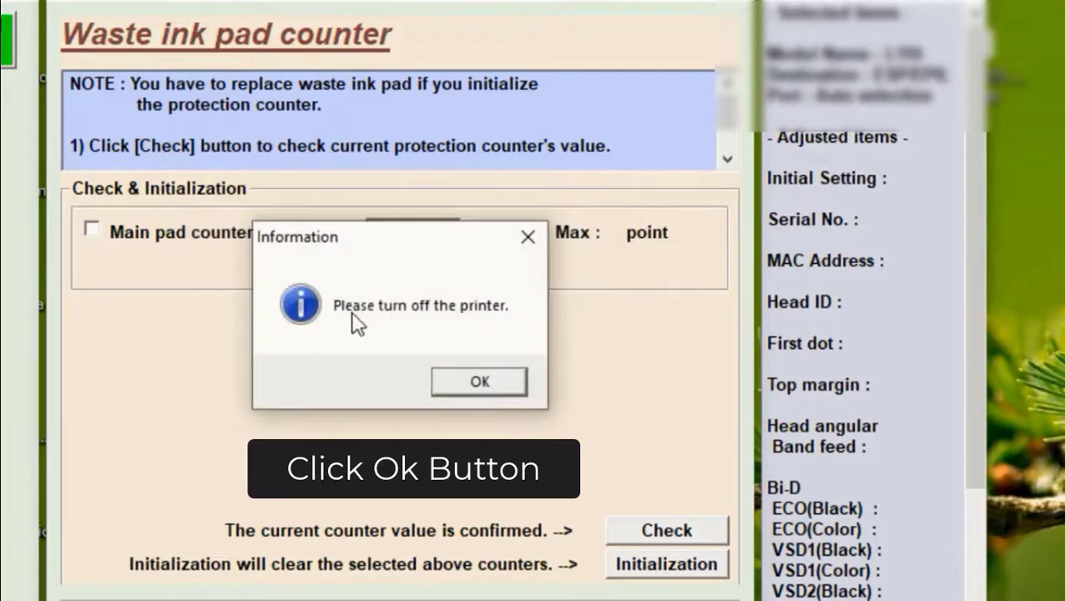
left_click(486, 387)
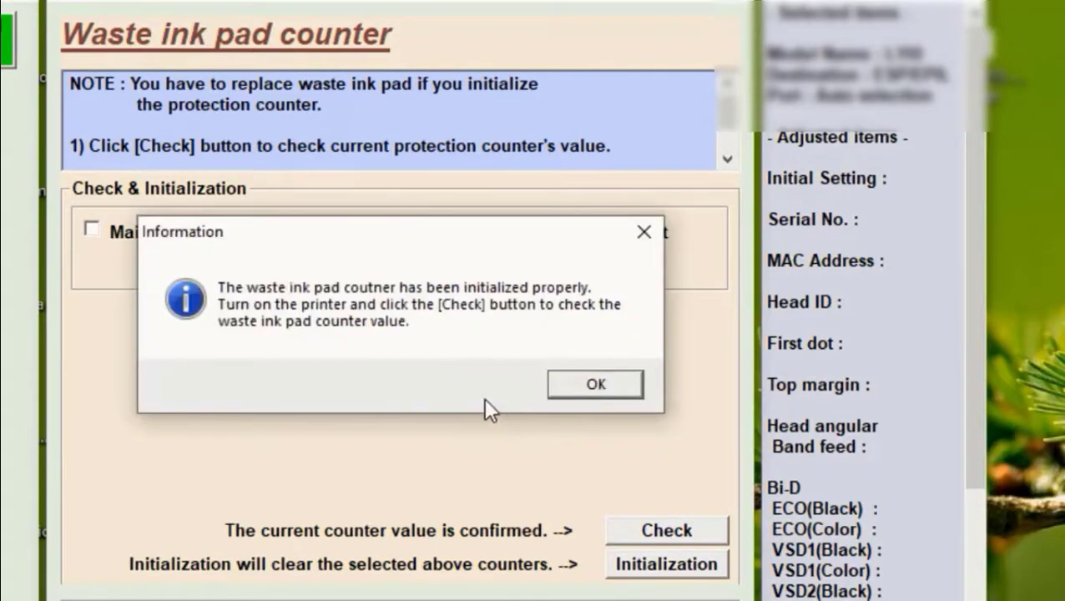